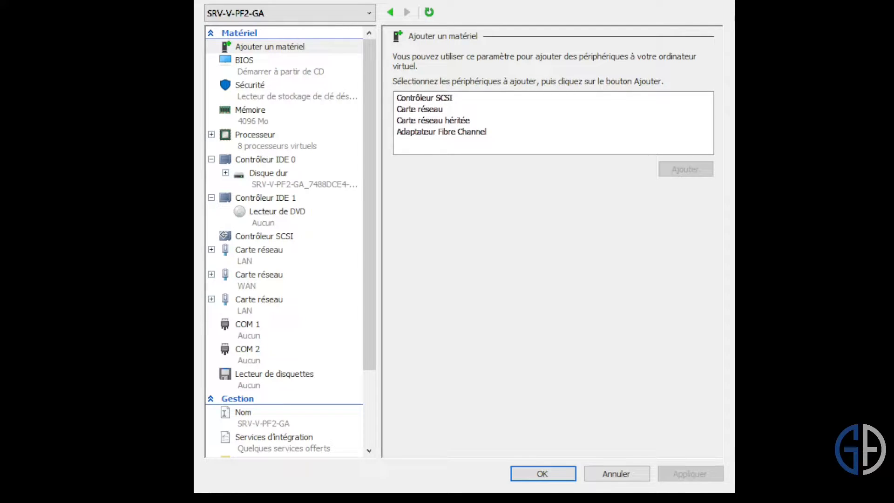
# - In SRV-V-PF2-GA's settings, expand the third (LAN) network adapter and show its advanced features
pyautogui.click(471, 330)
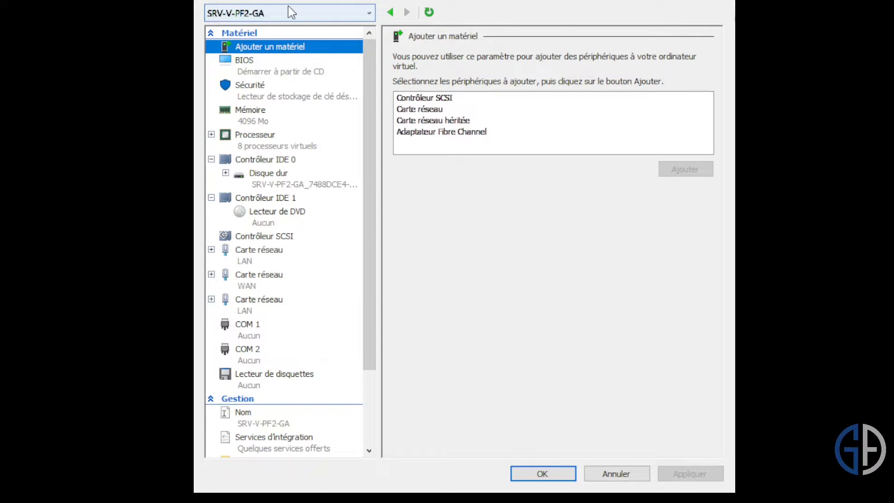
pyautogui.click(275, 308)
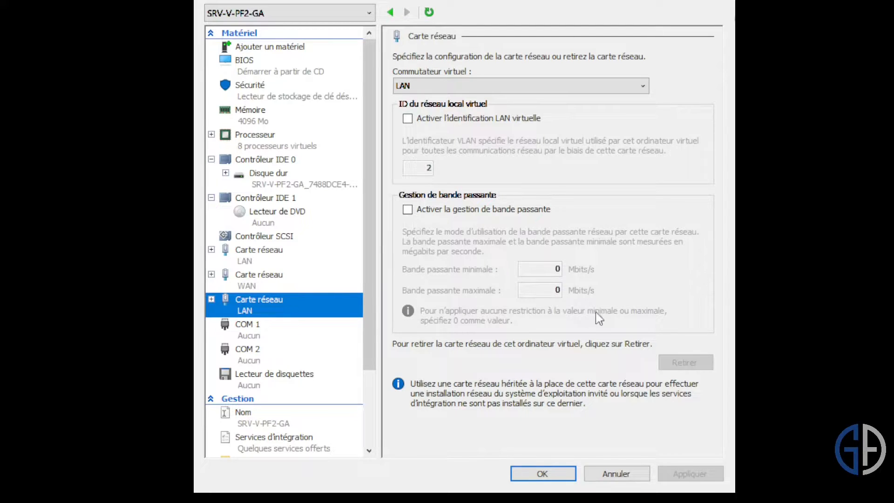
pyautogui.doubleClick(259, 311)
pyautogui.click(298, 339)
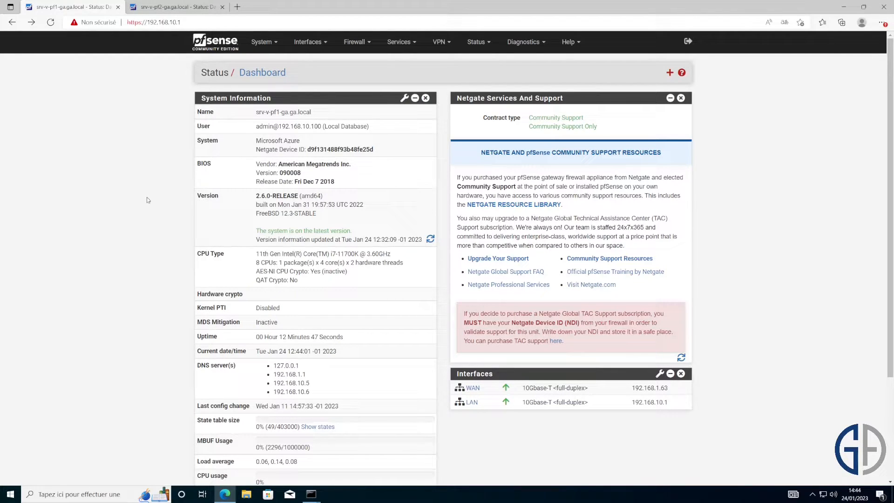
# - Compare the web addresses and hostnames of the two firewalls' dashboards
pyautogui.click(187, 24)
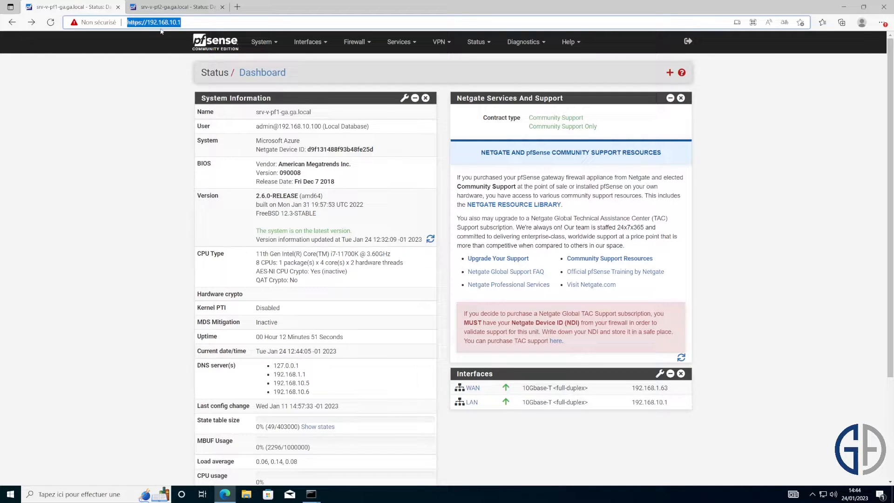
pyautogui.moveTo(256, 112); pyautogui.dragTo(281, 112)
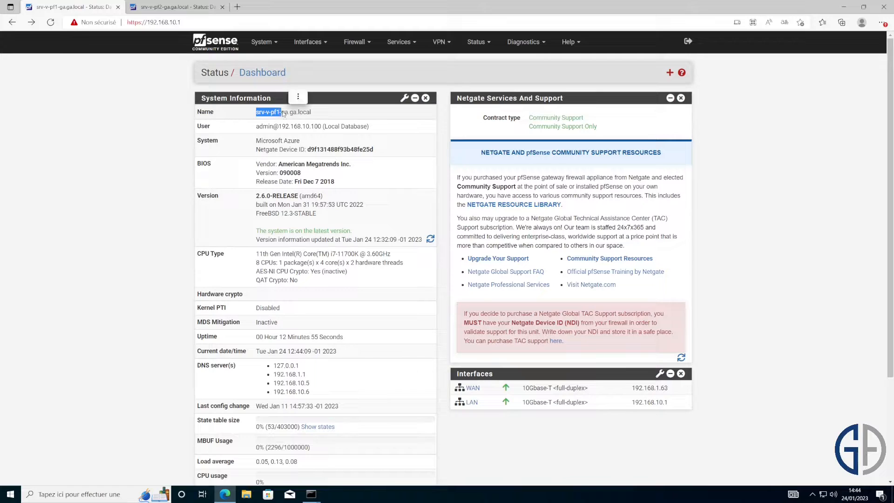
pyautogui.click(158, 8)
pyautogui.moveTo(180, 22); pyautogui.dragTo(150, 23)
pyautogui.moveTo(260, 112); pyautogui.dragTo(290, 112)
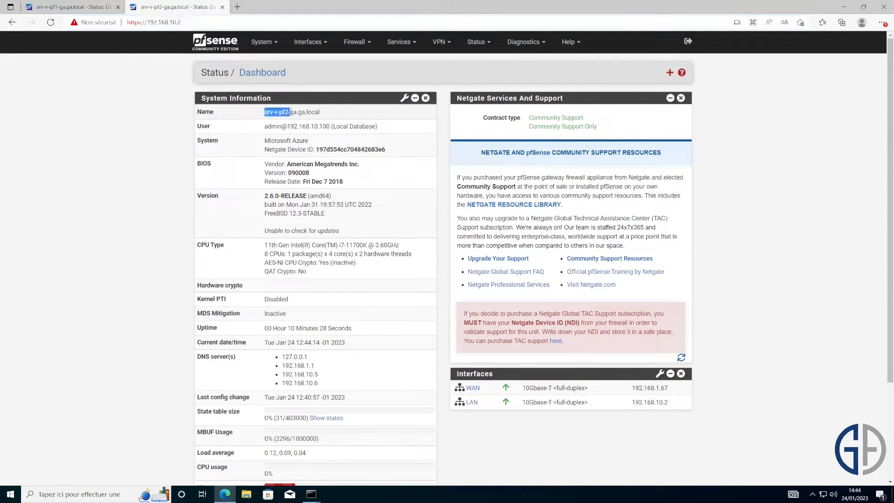
pyautogui.click(91, 7)
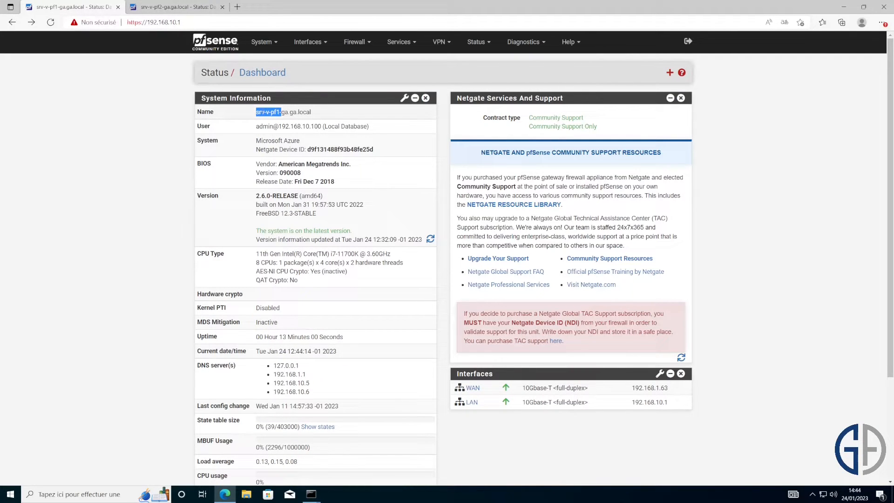
pyautogui.moveTo(255, 114); pyautogui.dragTo(290, 112)
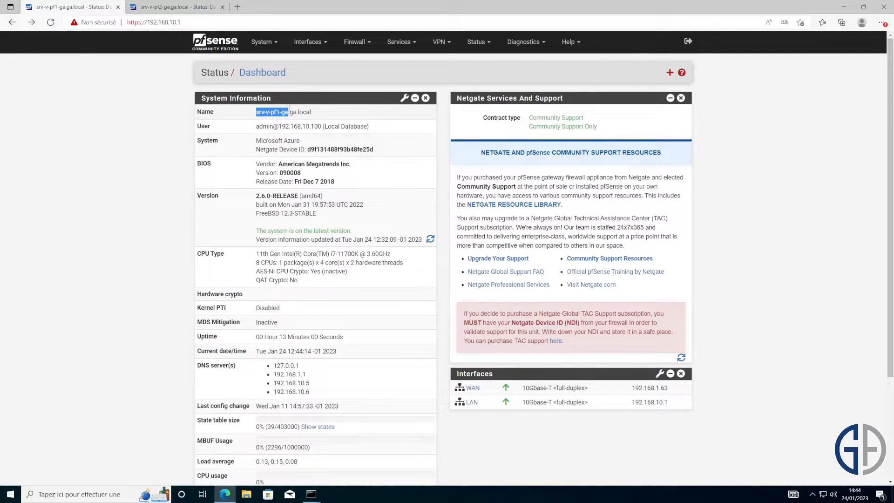
# - Open the LAN firewall rules on both firewalls, ending on the first firewall's five rules
pyautogui.click(345, 47)
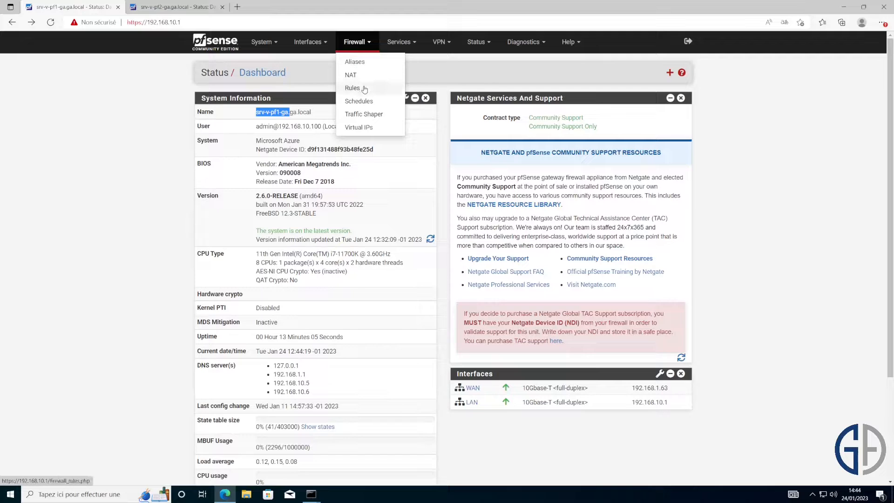
pyautogui.click(362, 88)
pyautogui.click(291, 106)
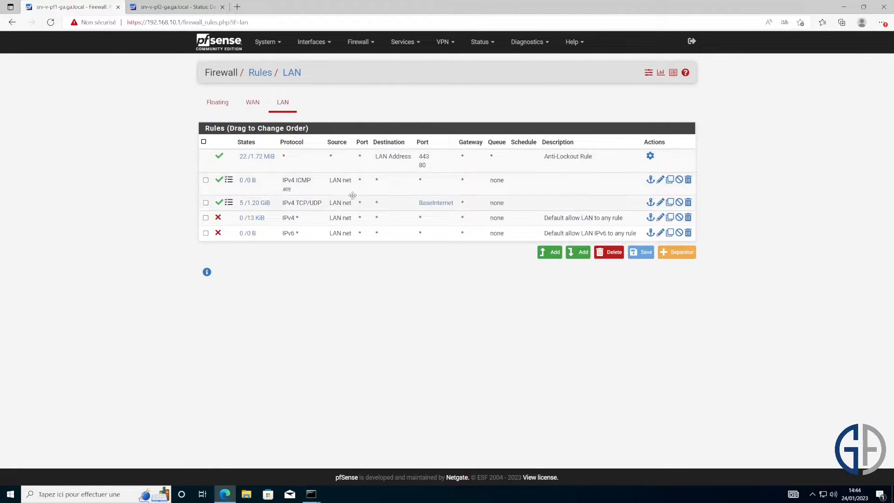
pyautogui.click(174, 6)
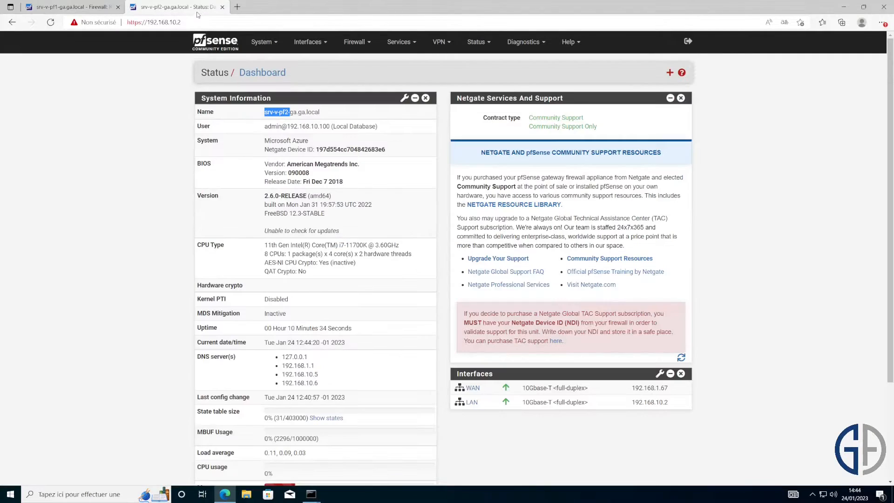
pyautogui.click(366, 44)
pyautogui.click(366, 89)
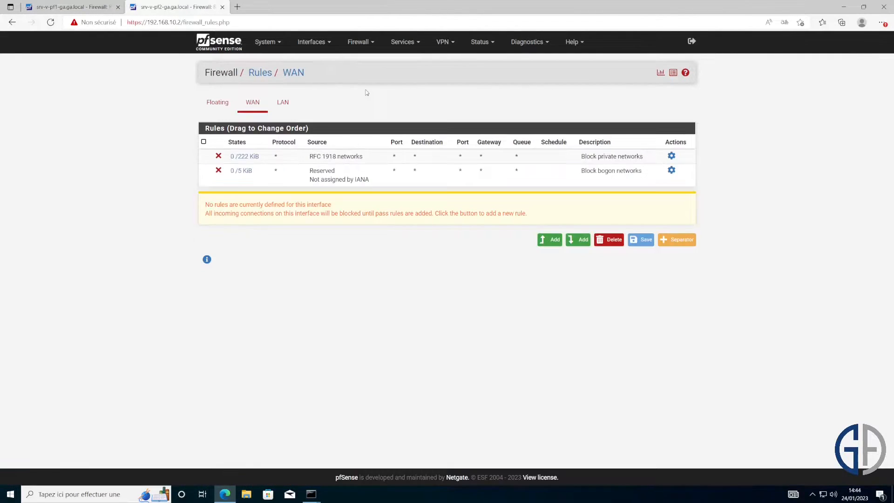
pyautogui.click(279, 102)
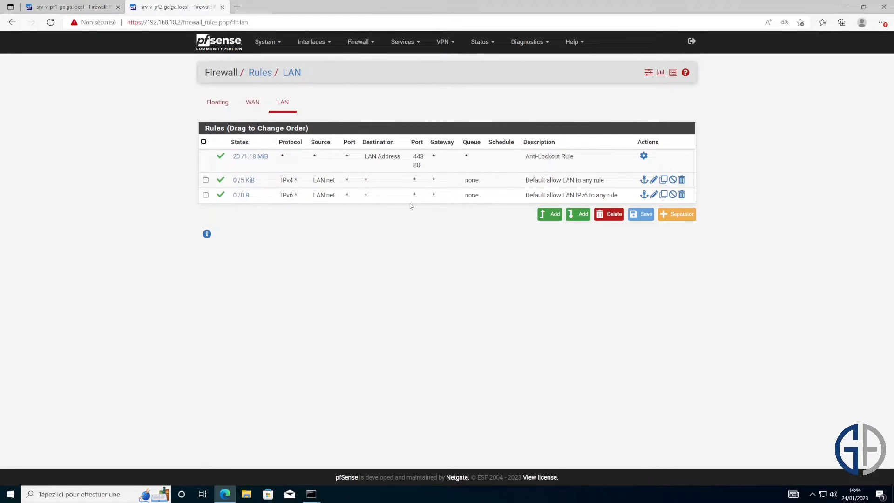
pyautogui.click(113, 7)
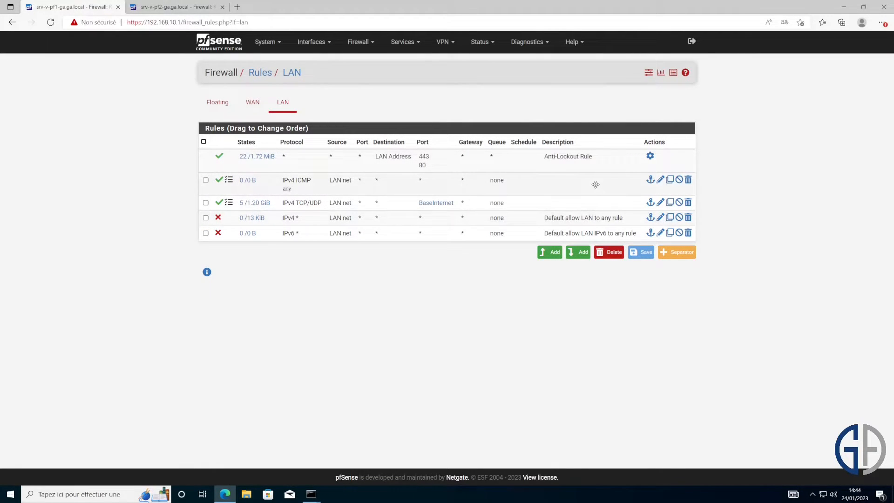
# - Assign port hn2 as a new interface on the first firewall, enable it and rename it CARP1
pyautogui.click(321, 42)
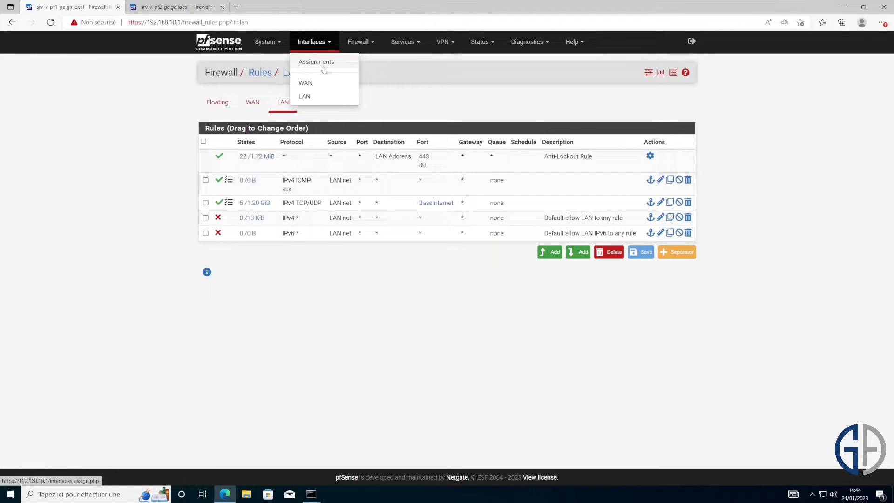
pyautogui.click(322, 65)
pyautogui.moveTo(276, 187); pyautogui.dragTo(200, 185)
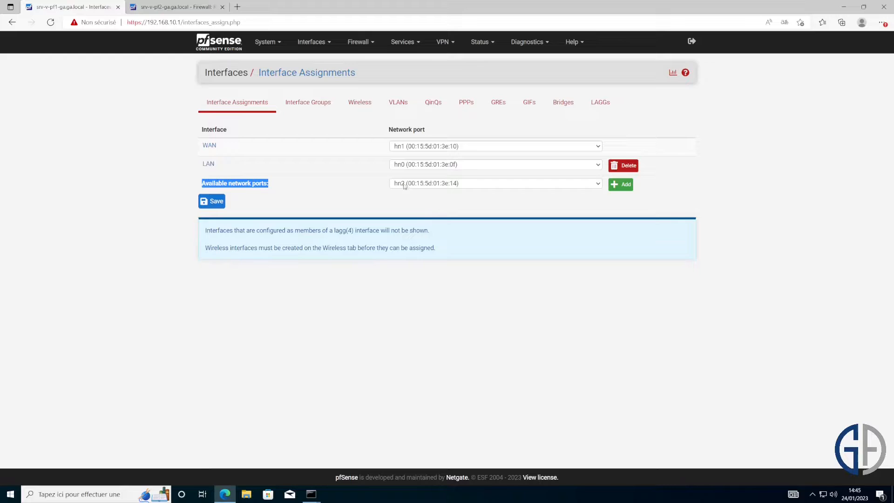
pyautogui.click(621, 185)
pyautogui.click(209, 219)
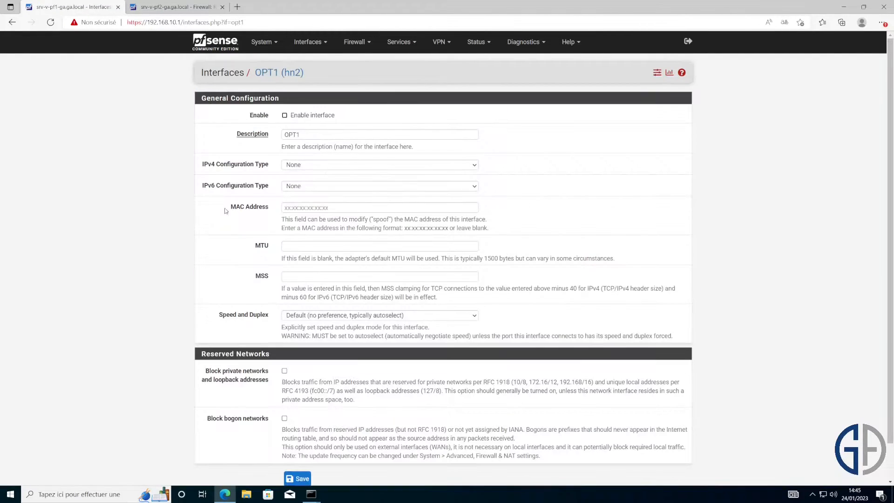
pyautogui.click(284, 115)
pyautogui.doubleClick(302, 134)
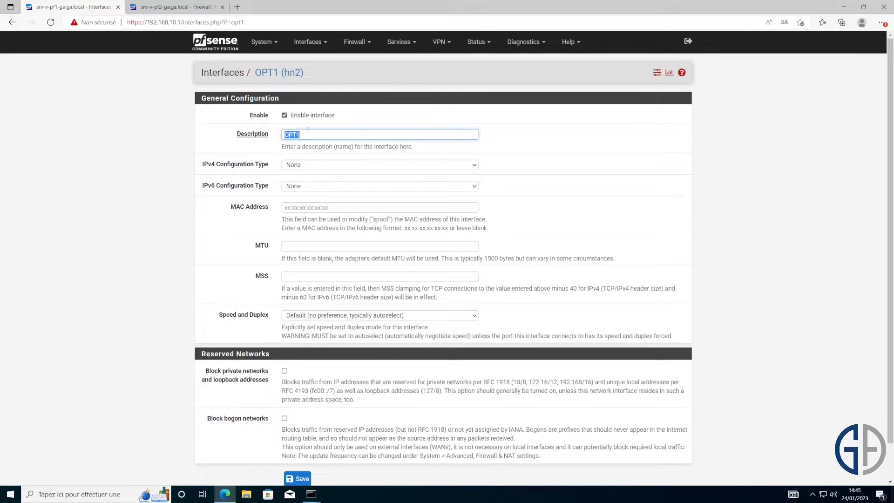
pyautogui.write('CARP1')
pyautogui.click(623, 158)
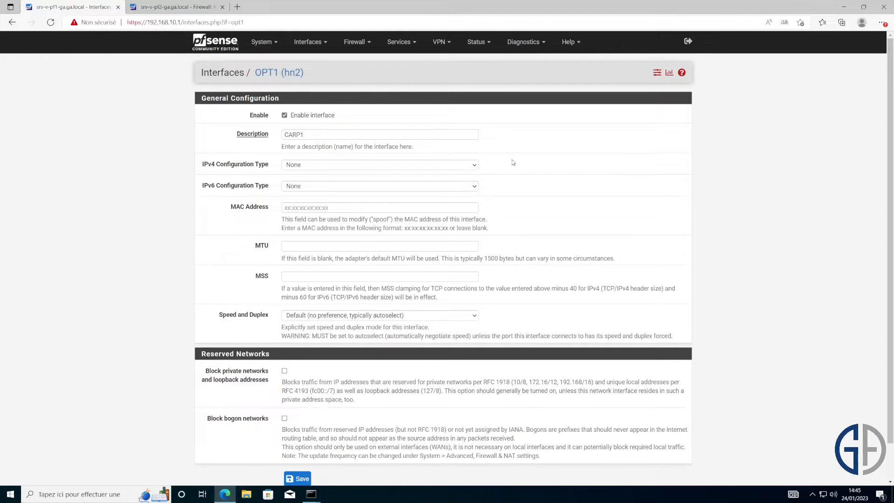
# - Give CARP1 the static IPv4 address 192.168.50.1/24 and save it
pyautogui.click(412, 165)
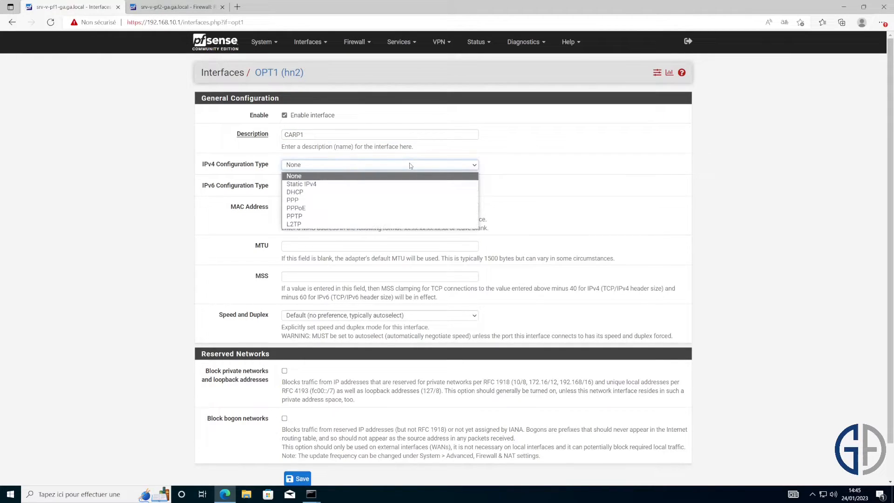
pyautogui.click(396, 184)
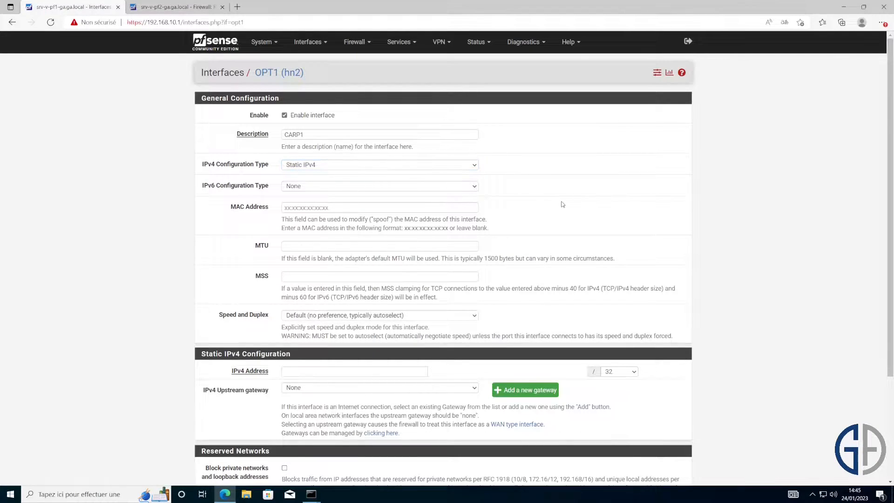
pyautogui.scroll(-3, 354, 232)
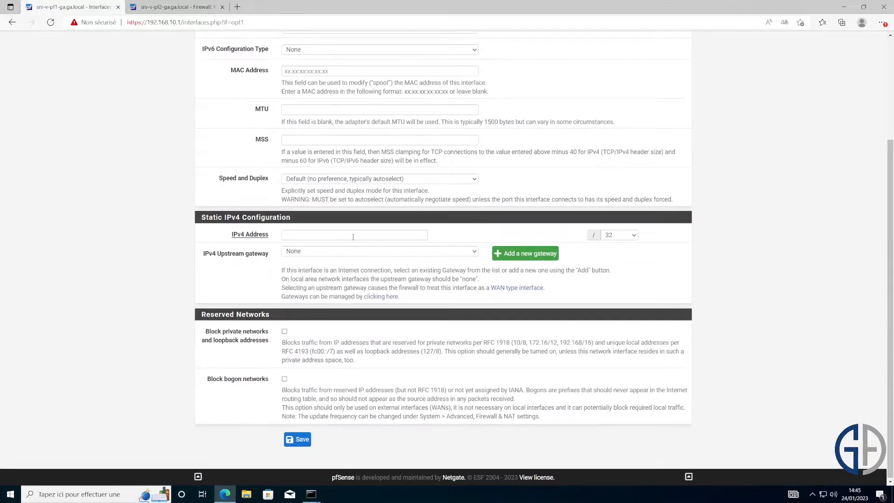
pyautogui.write('192.168.')
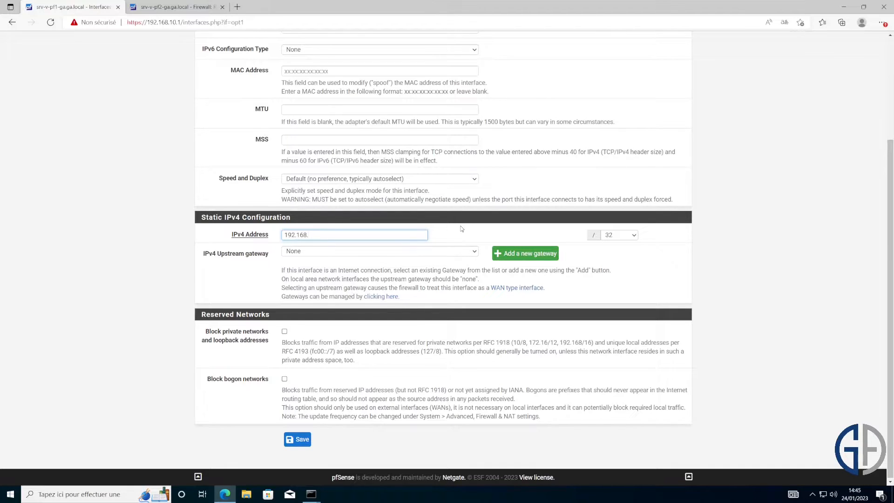
pyautogui.write('50.')
pyautogui.write('1')
pyautogui.write('1')
pyautogui.click(629, 237)
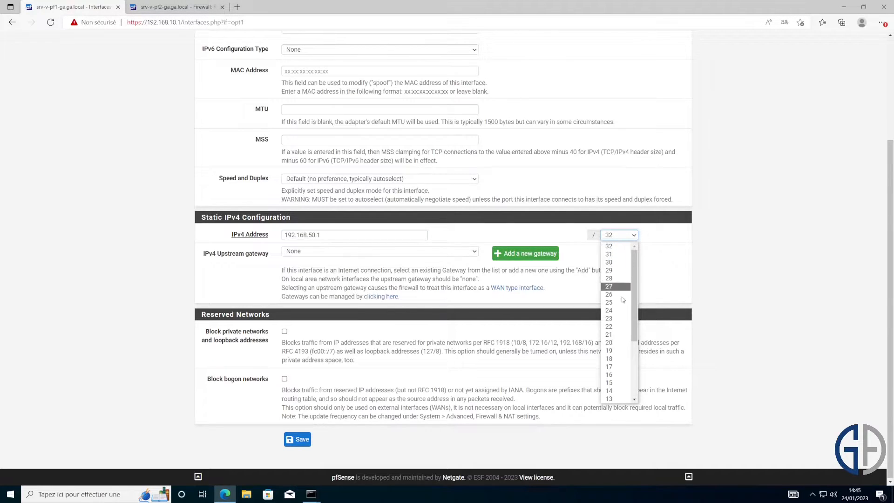
pyautogui.click(617, 311)
pyautogui.click(663, 275)
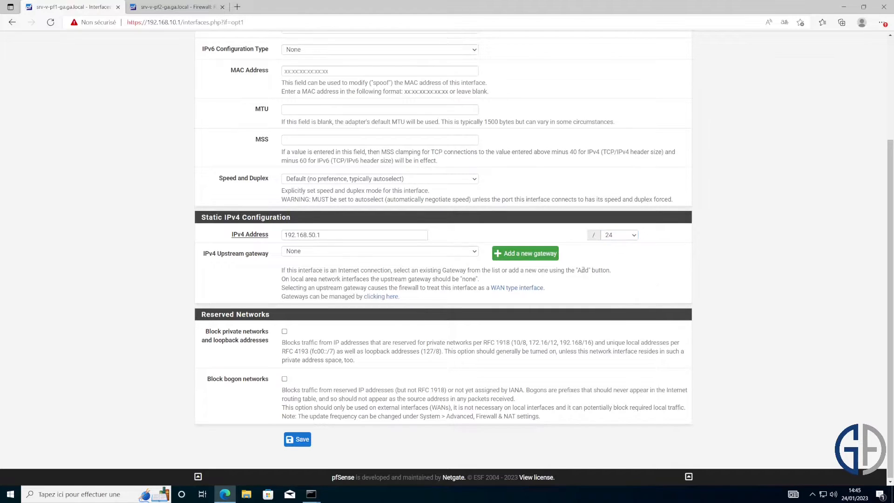
pyautogui.click(309, 446)
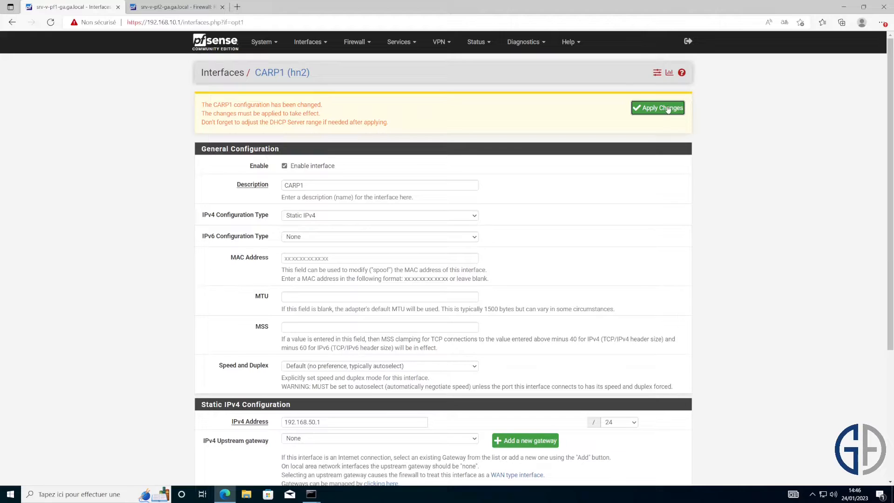
pyautogui.click(176, 7)
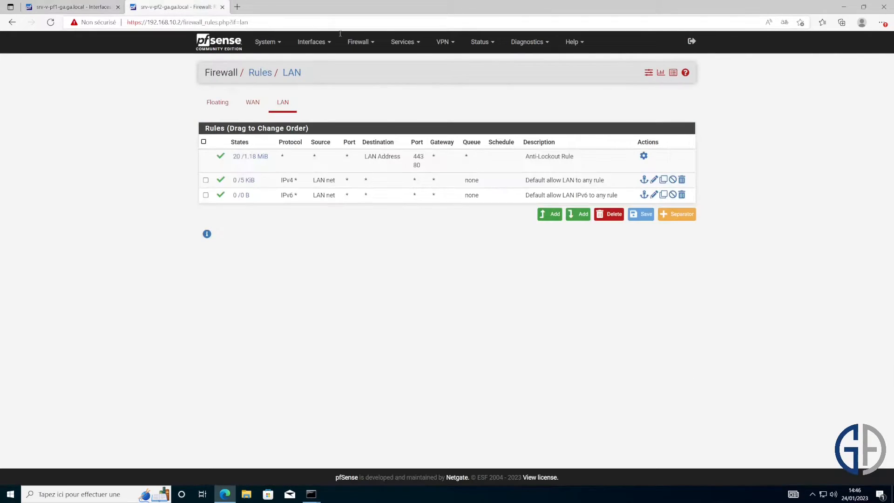
# - On the second firewall, assign port hn2 as a new interface named CARP2
pyautogui.click(326, 45)
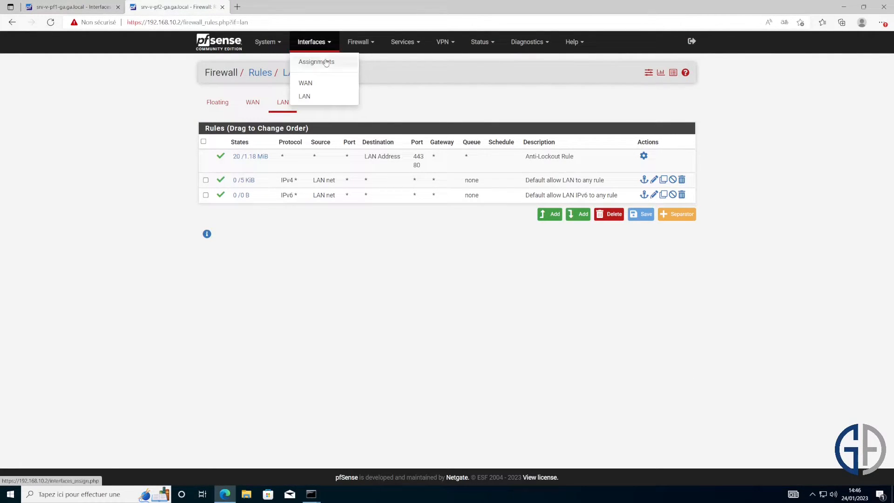
pyautogui.click(326, 62)
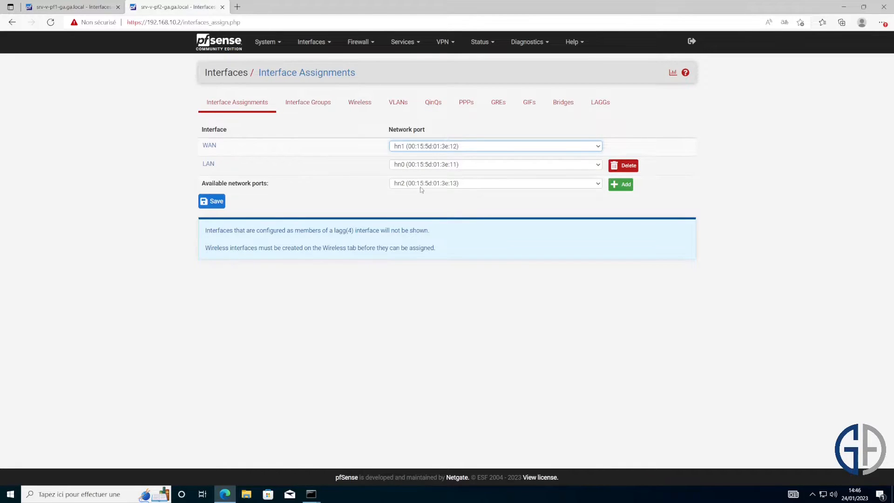
pyautogui.click(628, 189)
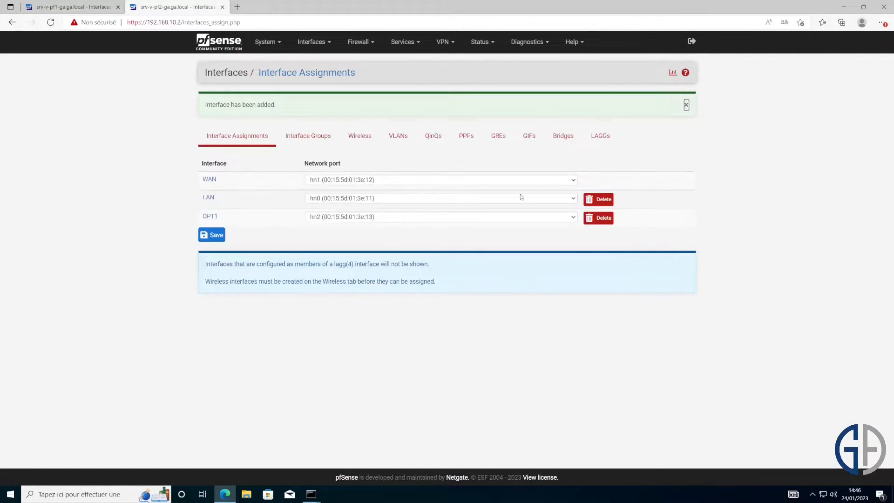
pyautogui.click(209, 216)
pyautogui.doubleClick(330, 133)
pyautogui.write('CARP2')
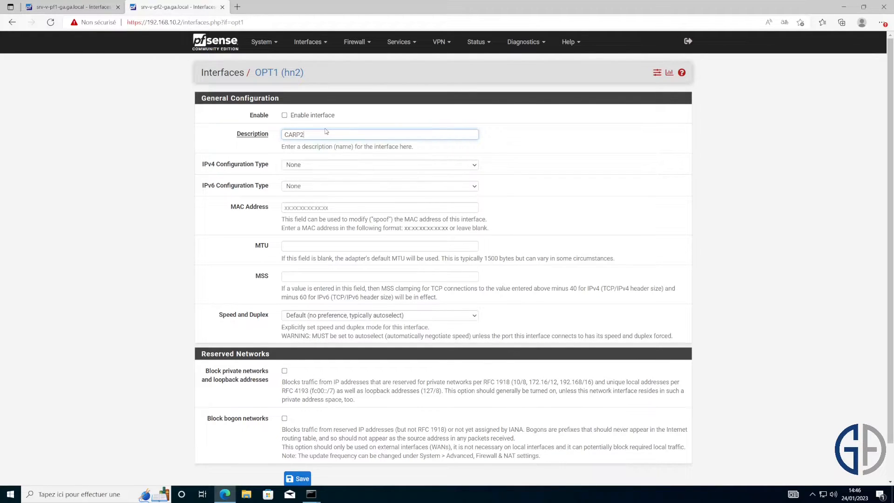
# - Set CARP2 to static IPv4 192.168.50.2/24, save, and apply the interface changes
pyautogui.click(366, 165)
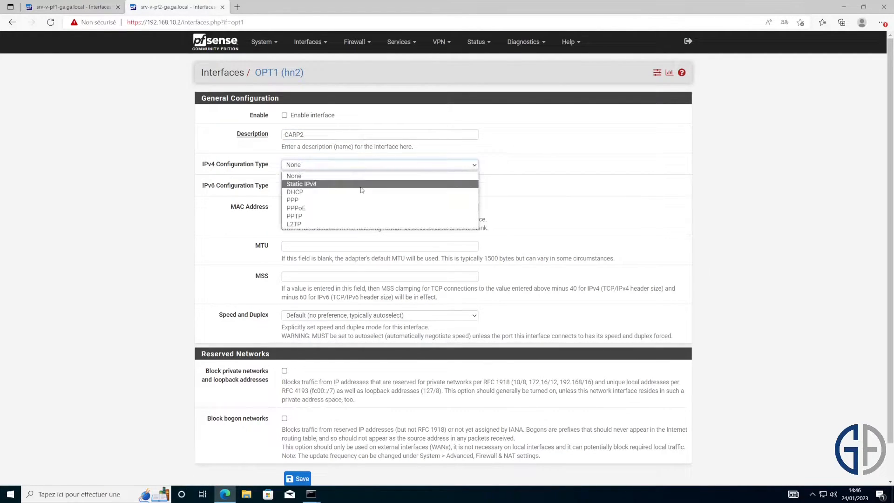
pyautogui.click(359, 189)
pyautogui.click(368, 370)
pyautogui.write('192.168.50.2')
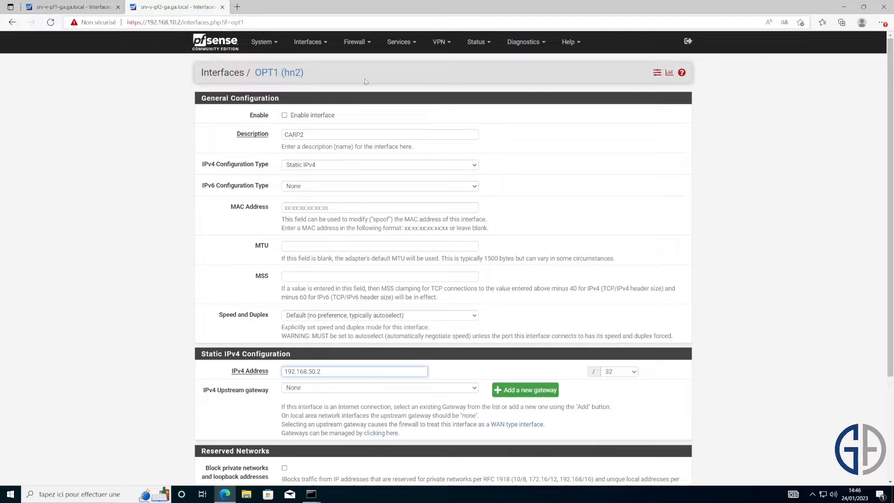
pyautogui.click(623, 370)
pyautogui.click(622, 260)
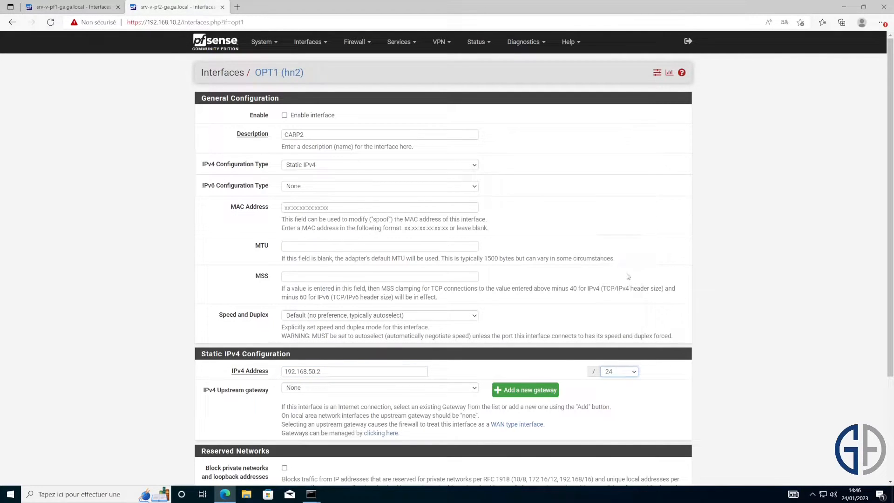
pyautogui.scroll(-3, 758, 371)
pyautogui.moveTo(350, 239); pyautogui.dragTo(267, 235)
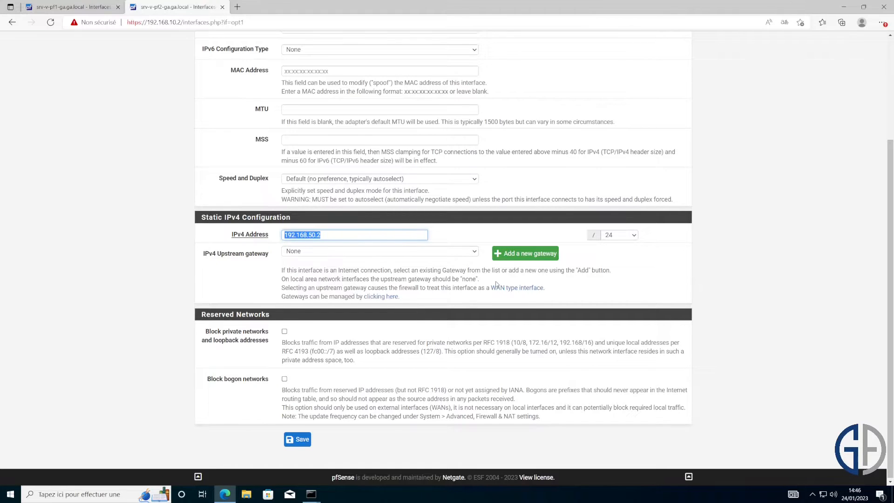
pyautogui.click(309, 440)
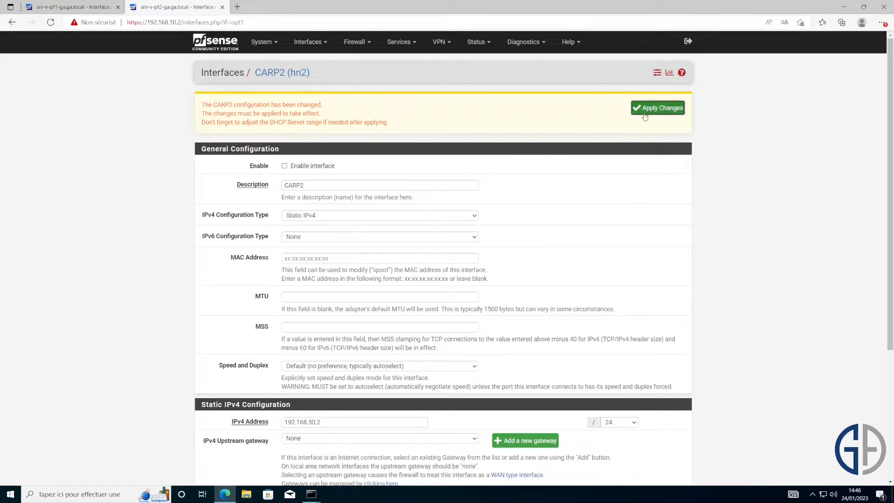
pyautogui.click(657, 108)
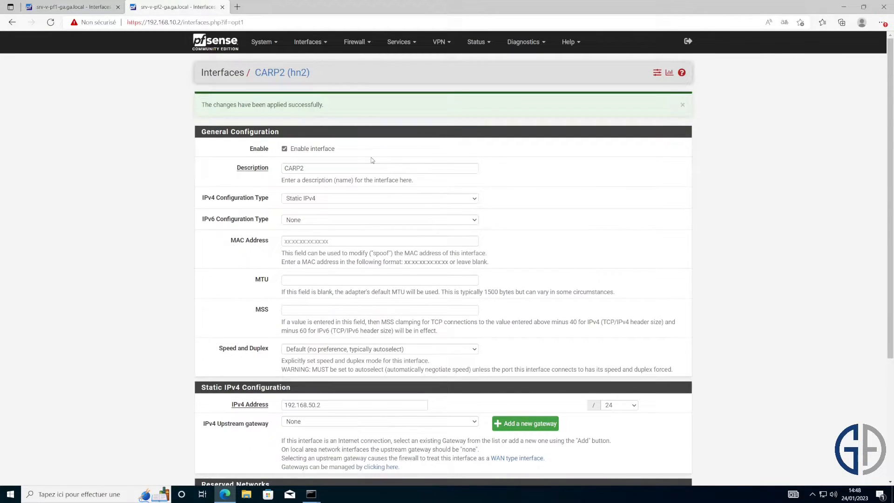
pyautogui.moveTo(372, 161); pyautogui.dragTo(280, 150)
pyautogui.click(376, 150)
# - On the first firewall, open the High Availability Sync settings and review the sync interface guidance
pyautogui.click(60, 8)
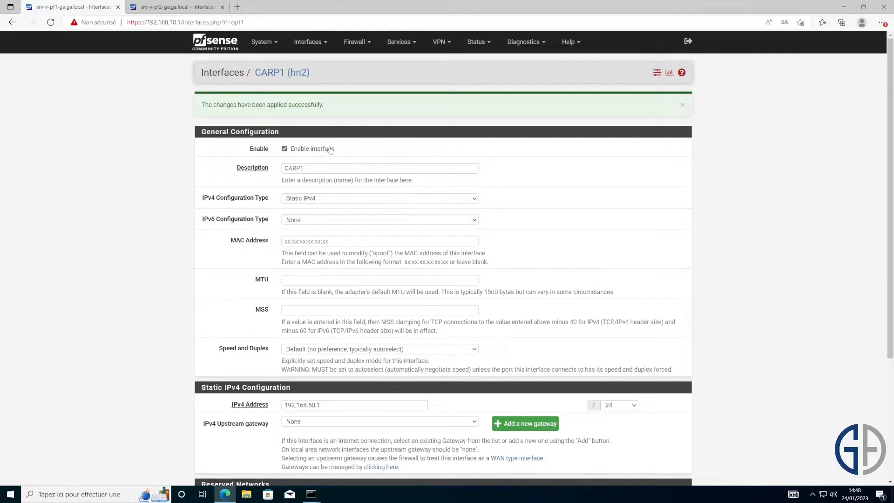
pyautogui.click(262, 42)
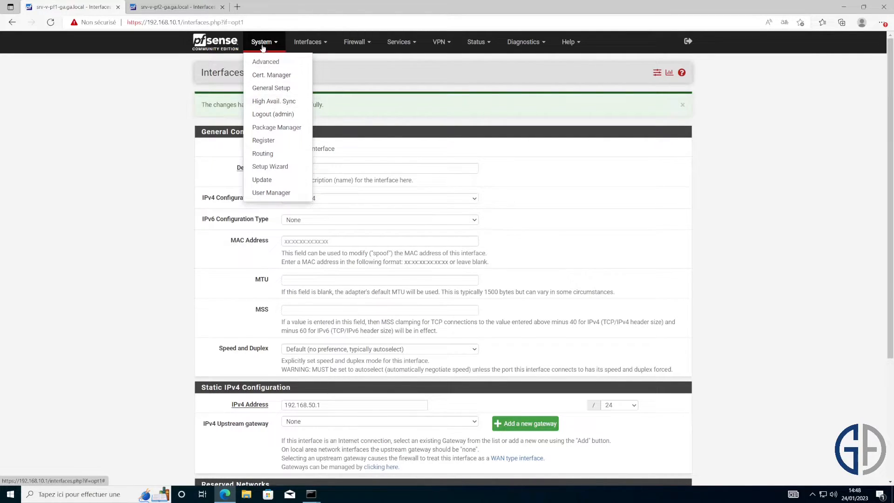
pyautogui.click(285, 102)
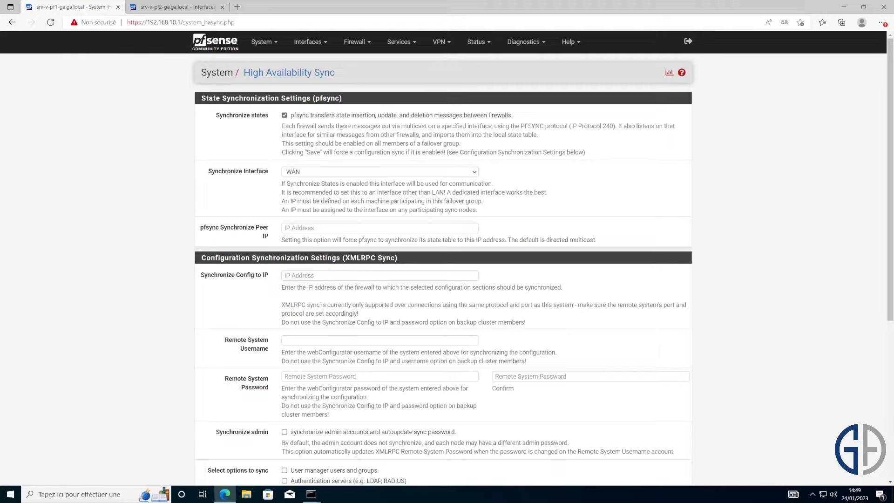
pyautogui.moveTo(271, 176); pyautogui.dragTo(214, 187)
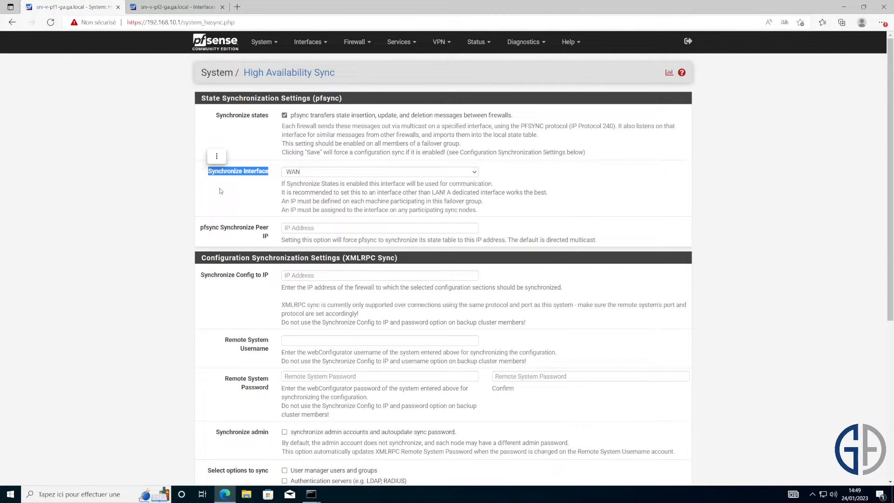
pyautogui.click(328, 201)
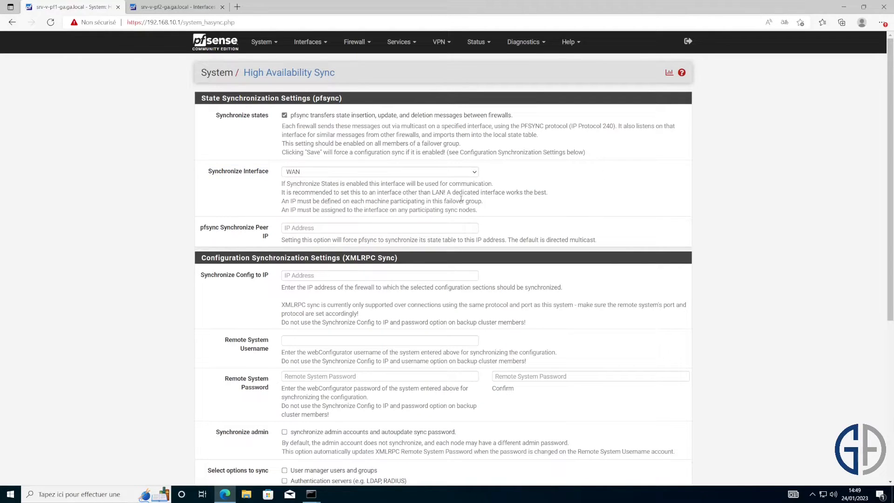
pyautogui.moveTo(547, 193); pyautogui.dragTo(446, 194)
pyautogui.click(522, 207)
# - Set the state sync interface to CARP1 with pfsync peer IP 192.168.50.2
pyautogui.click(420, 173)
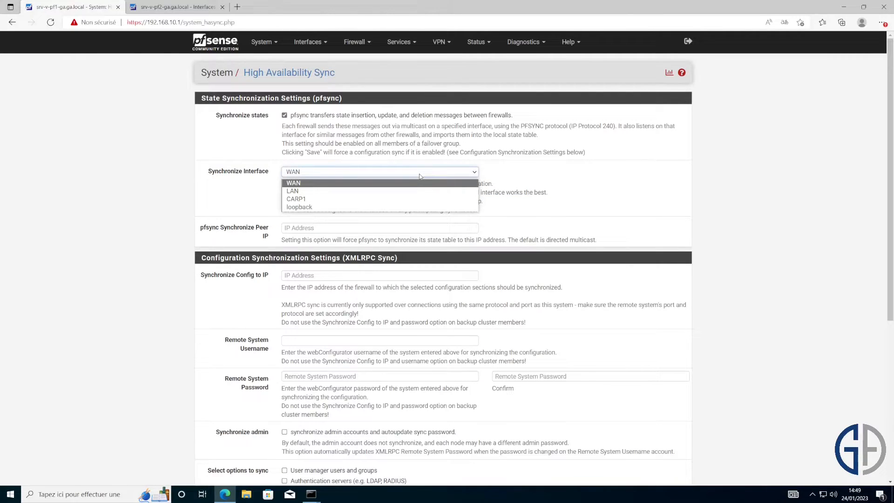
pyautogui.click(426, 199)
pyautogui.click(390, 231)
pyautogui.write('192.168.50.2')
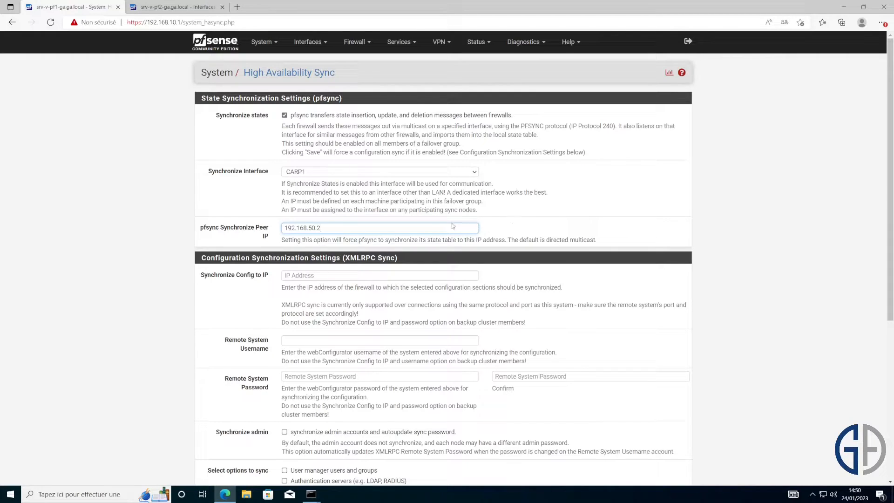
pyautogui.moveTo(336, 228); pyautogui.dragTo(272, 232)
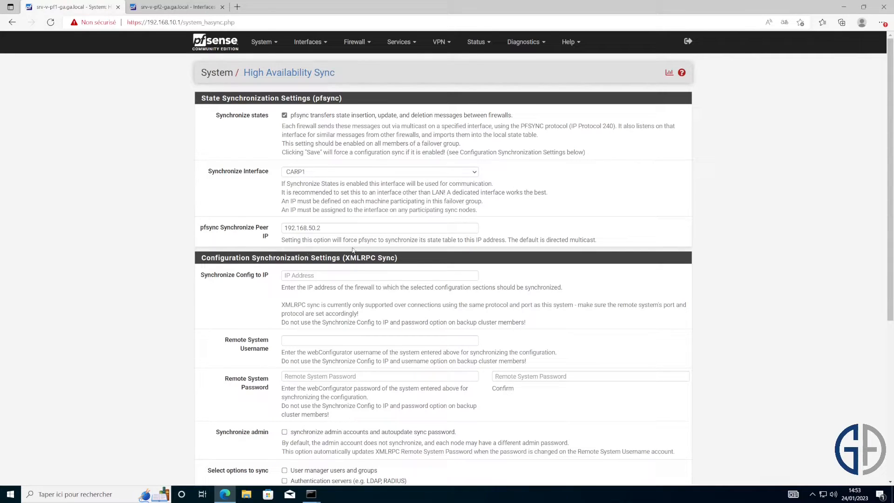
# - Set config sync target 192.168.50.2 and enter the remote system's admin username and password
pyautogui.moveTo(346, 261); pyautogui.dragTo(392, 264)
pyautogui.click(474, 277)
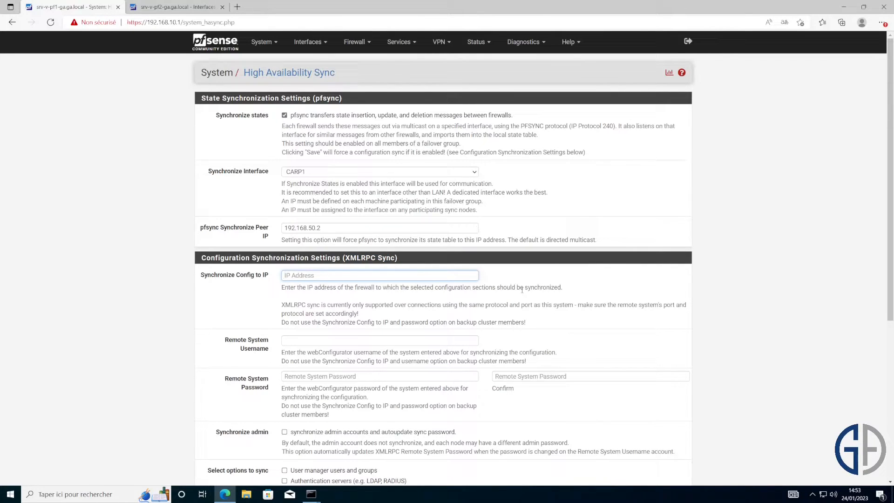
pyautogui.moveTo(342, 100); pyautogui.dragTo(246, 99)
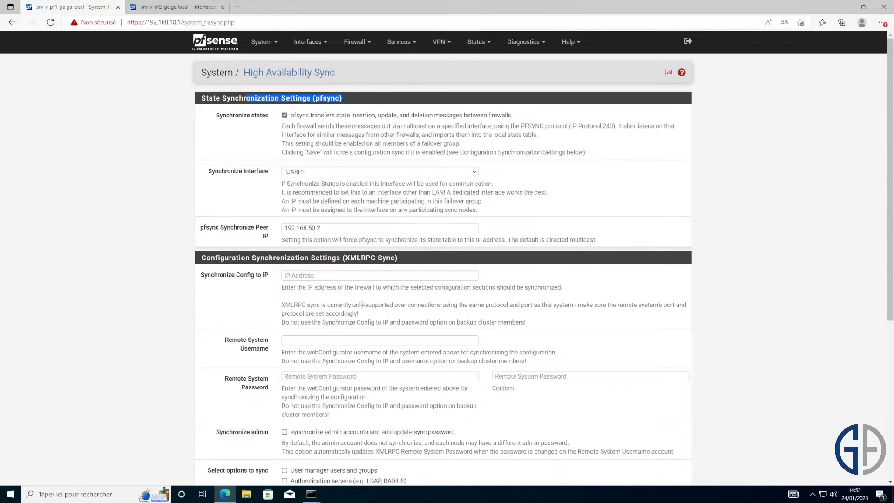
pyautogui.click(404, 278)
pyautogui.write('192.168.50.2')
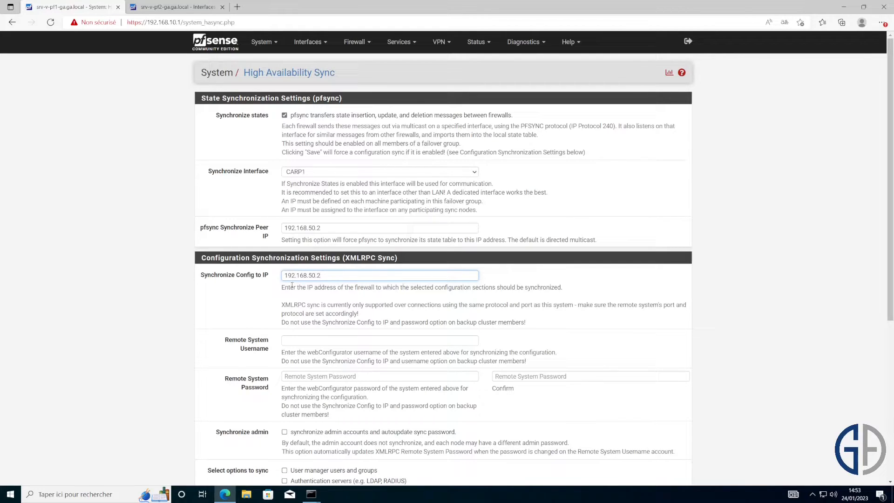
pyautogui.scroll(-2, 353, 277)
pyautogui.click(345, 275)
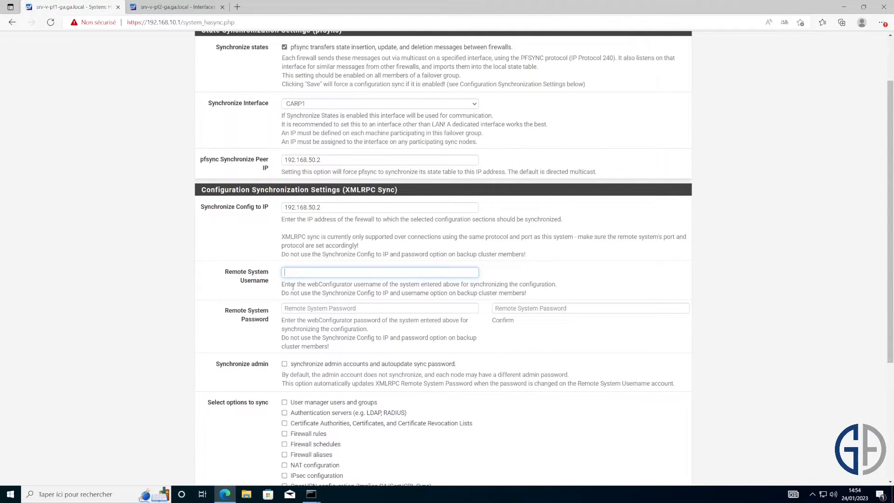
pyautogui.write('admin')
pyautogui.press('Tab')
pyautogui.write('pfse')
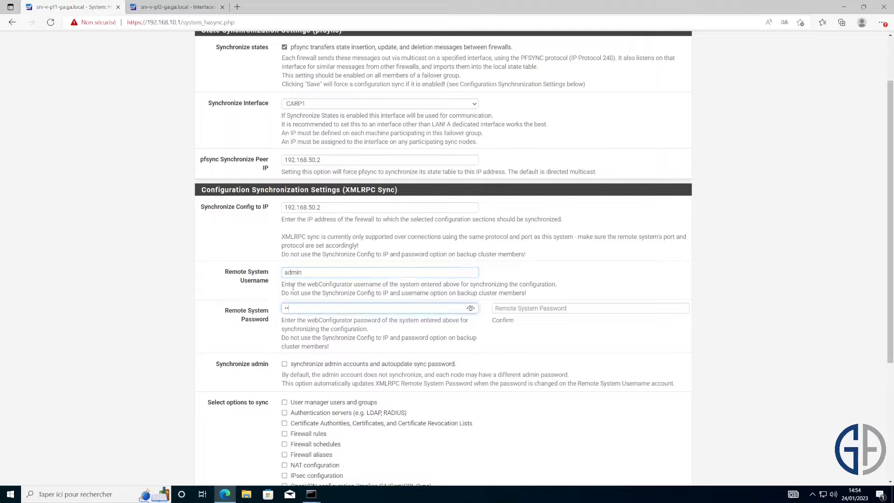
pyautogui.press('Tab')
pyautogui.write('pfse')
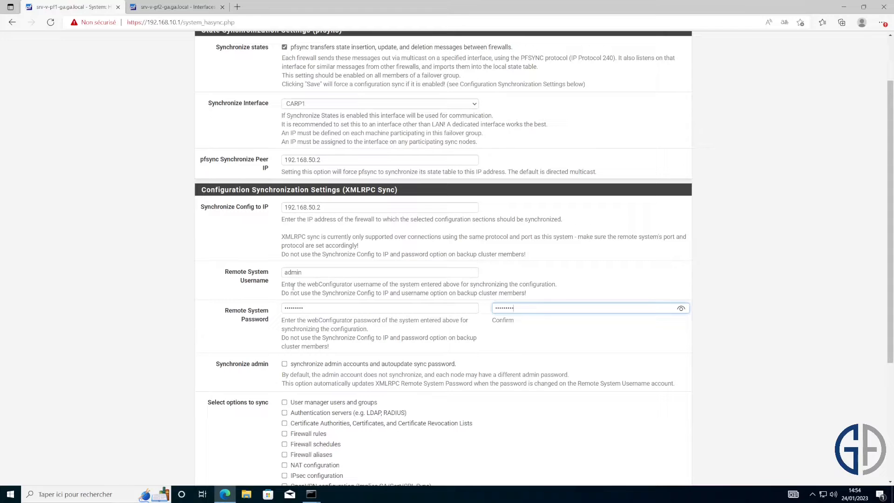
# - Enable admin sync plus every sync option, from users and groups to Captive Portal, and save
pyautogui.scroll(-3, 293, 286)
pyautogui.click(291, 231)
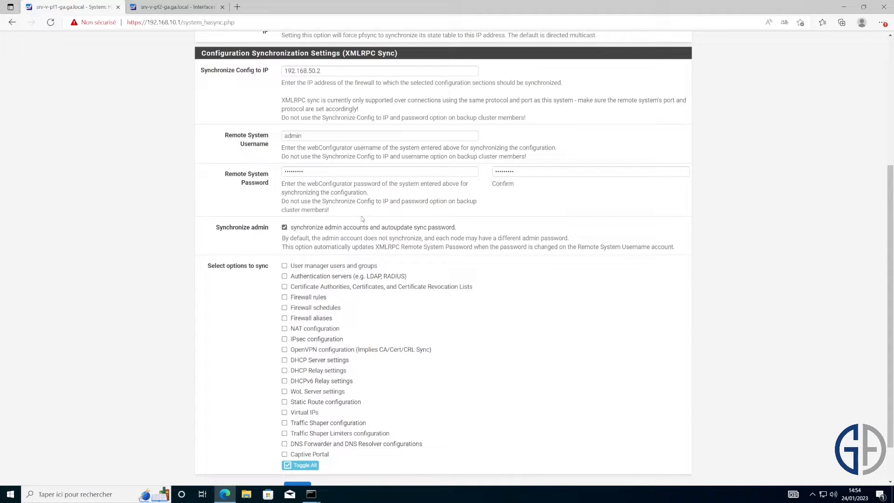
pyautogui.scroll(-1, 352, 229)
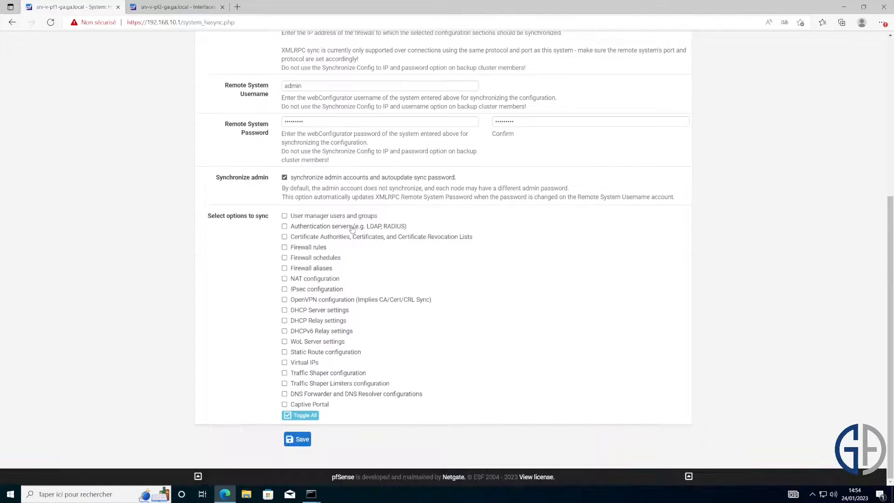
pyautogui.click(307, 217)
pyautogui.click(319, 226)
pyautogui.click(329, 237)
pyautogui.click(321, 247)
pyautogui.click(322, 258)
pyautogui.click(322, 269)
pyautogui.click(322, 280)
pyautogui.click(324, 290)
pyautogui.click(326, 300)
pyautogui.click(328, 311)
pyautogui.click(325, 321)
pyautogui.click(324, 331)
pyautogui.click(320, 342)
pyautogui.click(320, 352)
pyautogui.click(312, 363)
pyautogui.click(315, 373)
pyautogui.click(315, 384)
pyautogui.click(314, 394)
pyautogui.click(313, 405)
pyautogui.click(298, 439)
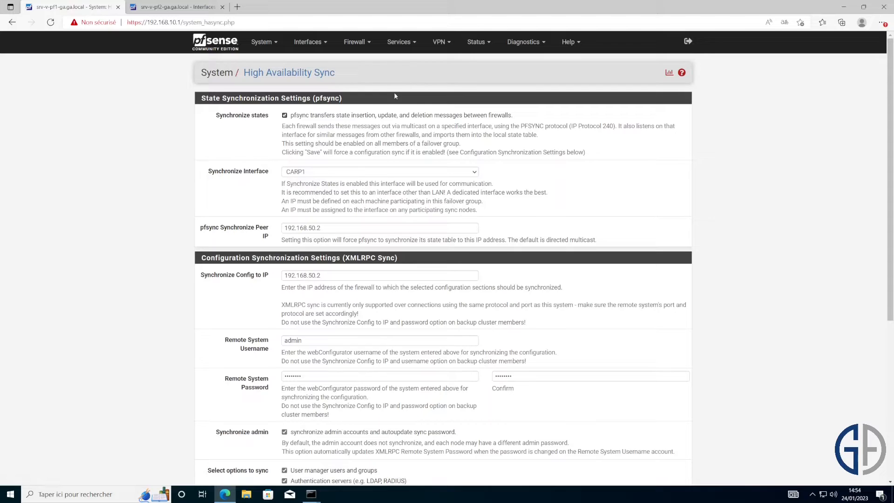
# - Start a new CARP1 firewall rule that matches the PFSYNC protocol
pyautogui.click(360, 45)
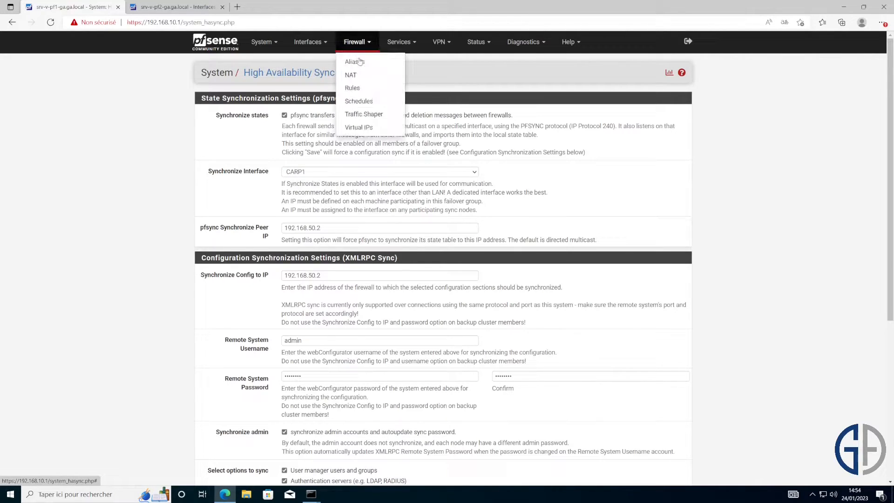
pyautogui.click(373, 89)
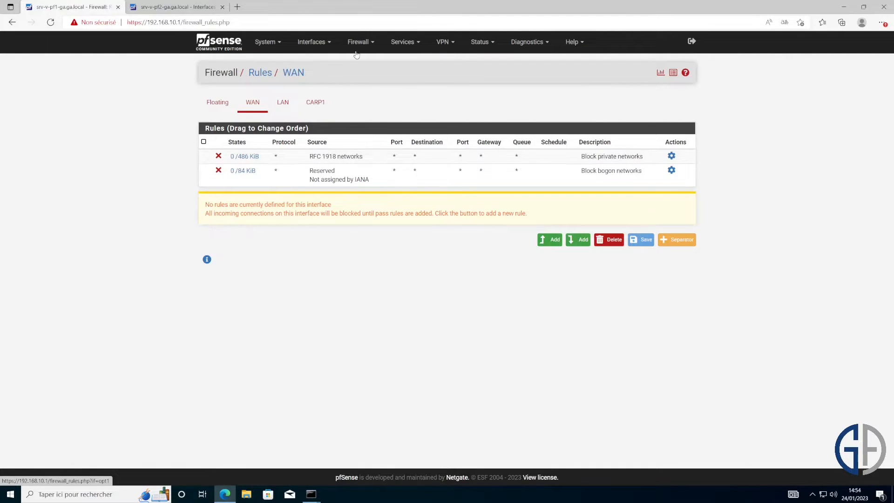
pyautogui.click(316, 104)
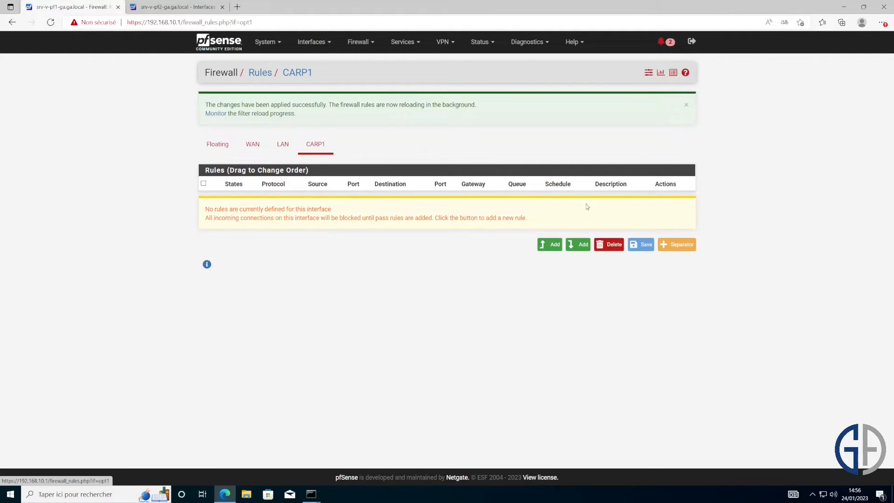
pyautogui.click(550, 244)
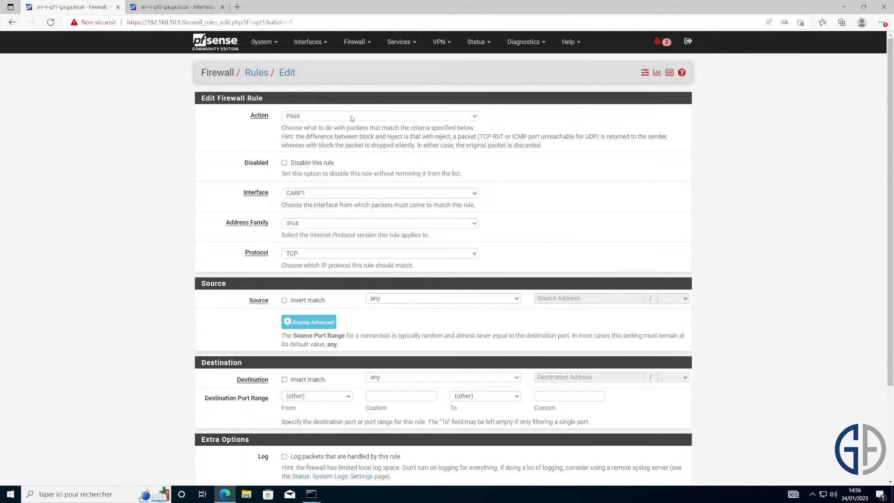
pyautogui.click(312, 253)
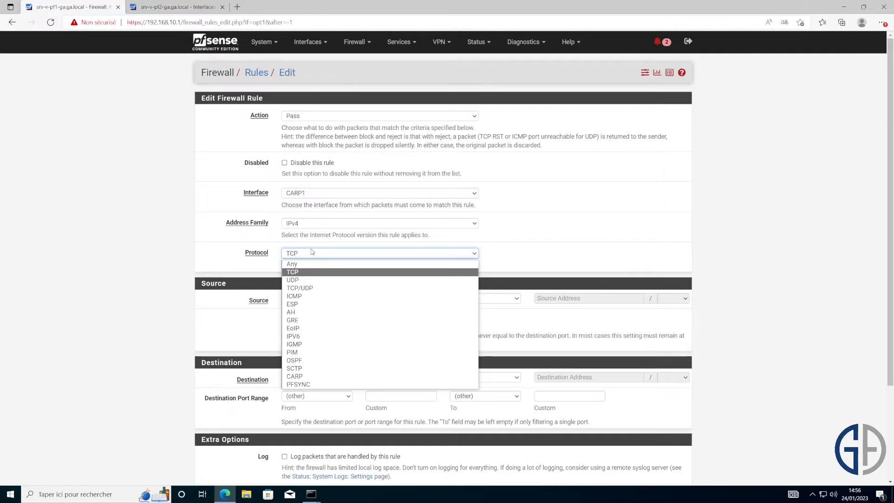
pyautogui.click(328, 385)
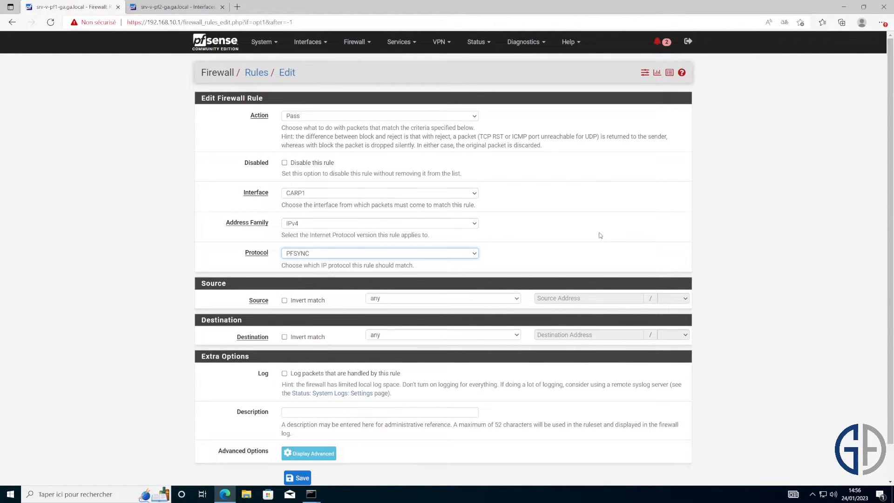
# - Set source CARP1 net and destination CARP1 address, enable logging, then save and apply
pyautogui.click(462, 298)
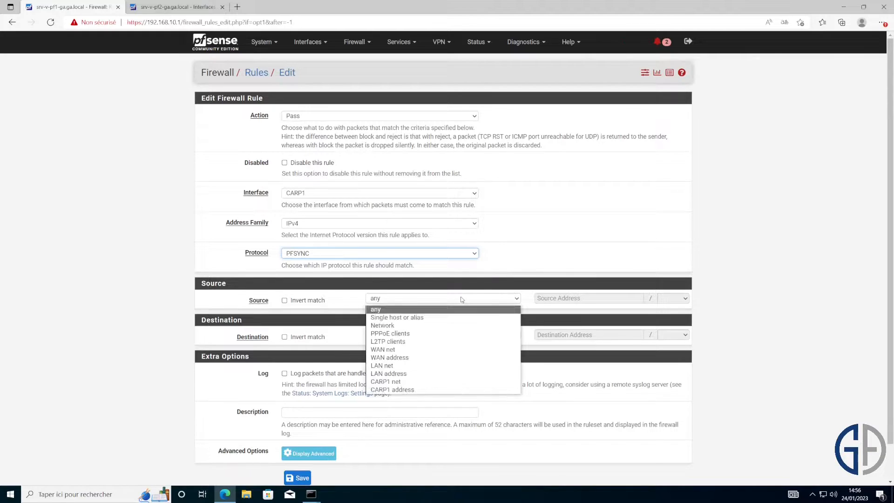
pyautogui.click(437, 384)
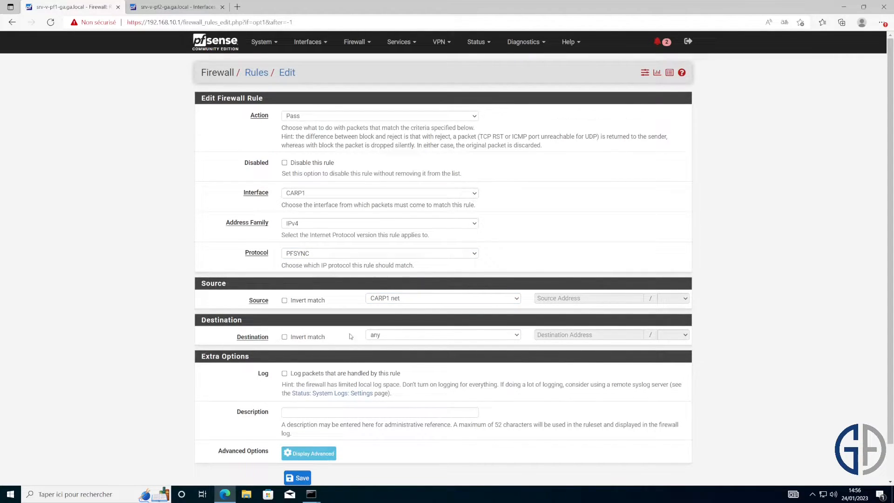
pyautogui.click(392, 334)
pyautogui.click(410, 436)
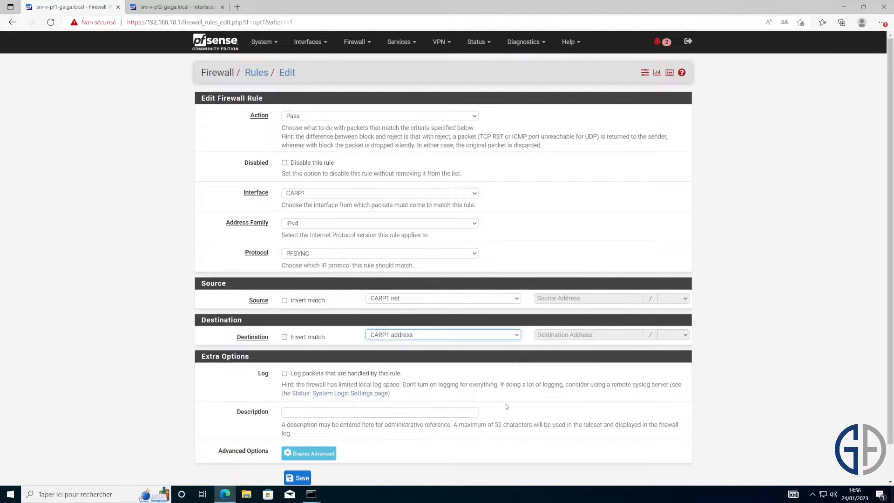
pyautogui.scroll(-1, 419, 382)
pyautogui.click(284, 335)
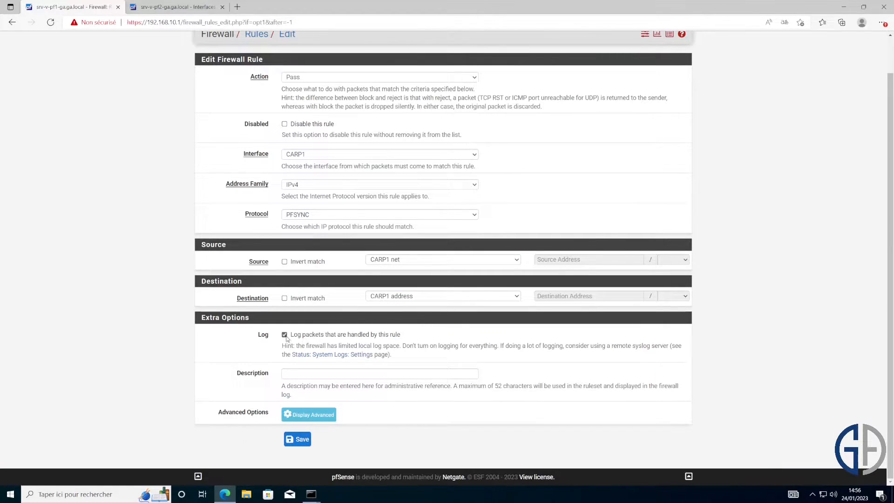
pyautogui.click(296, 440)
pyautogui.click(660, 111)
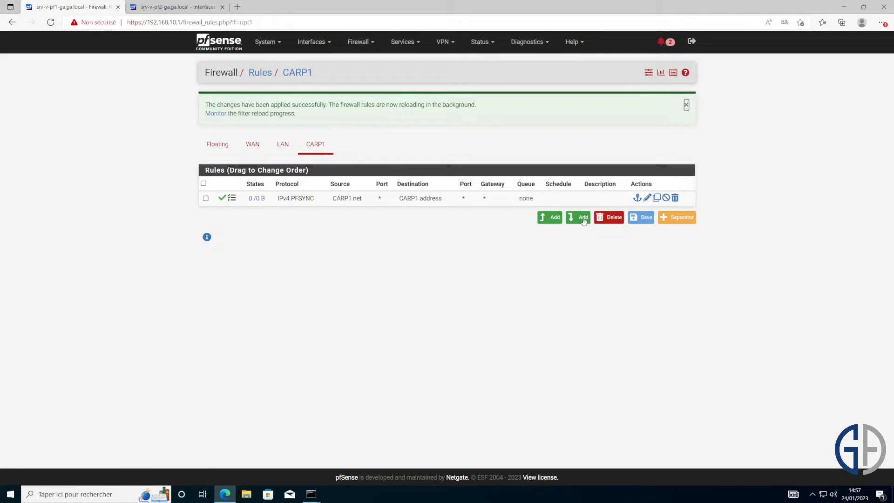
# - Add another CARP1 rule for TCP/UDP from CARP1 address to CARP1 net
pyautogui.click(551, 218)
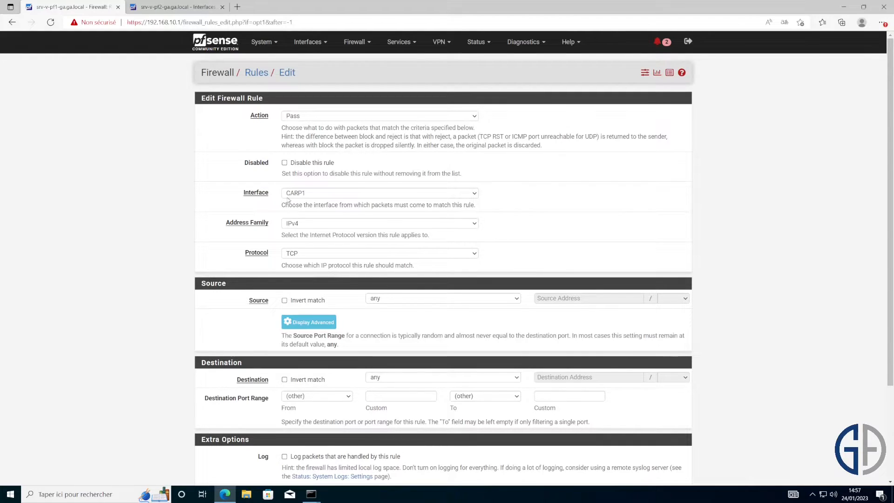
pyautogui.click(308, 252)
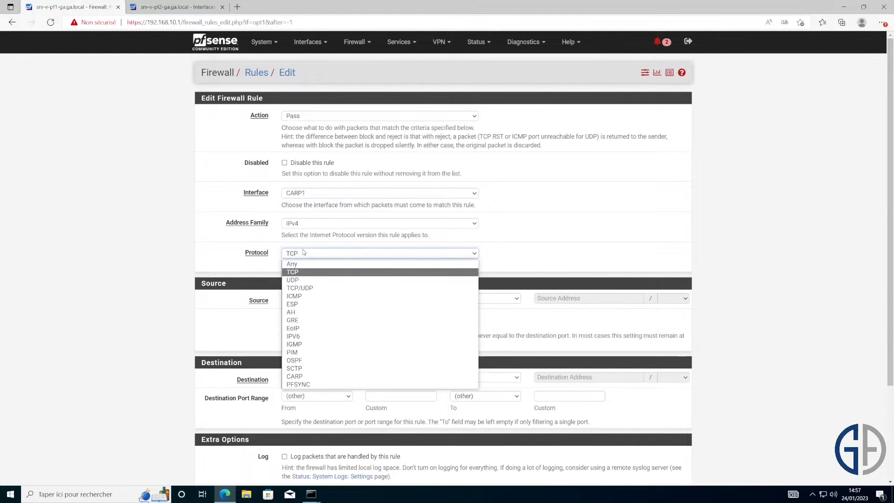
pyautogui.click(321, 289)
pyautogui.scroll(-2, 410, 255)
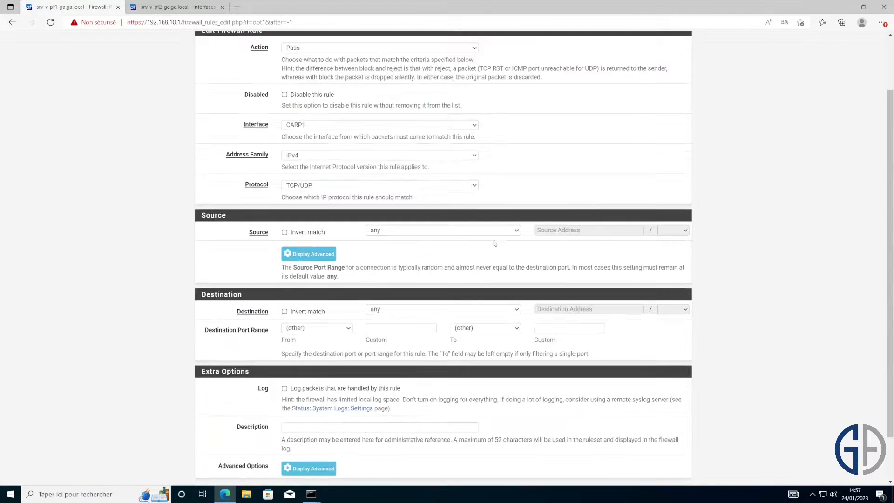
pyautogui.click(395, 232)
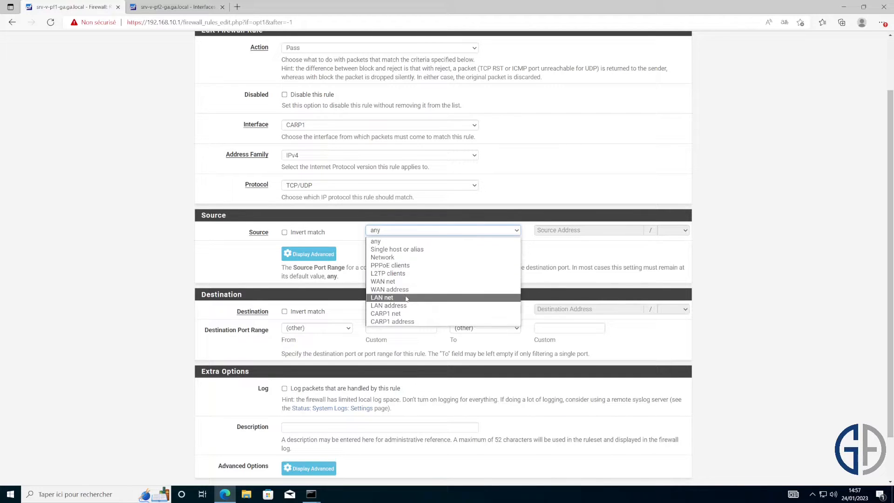
pyautogui.click(408, 313)
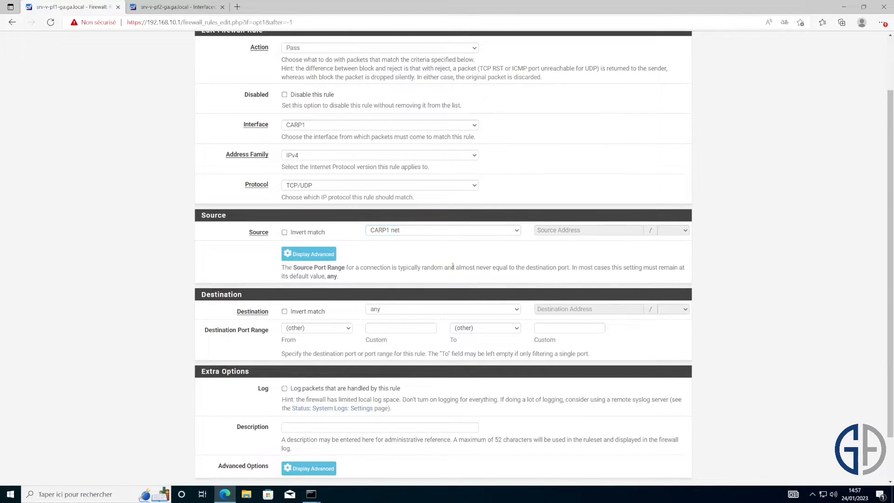
pyautogui.scroll(-2, 431, 289)
pyautogui.click(409, 256)
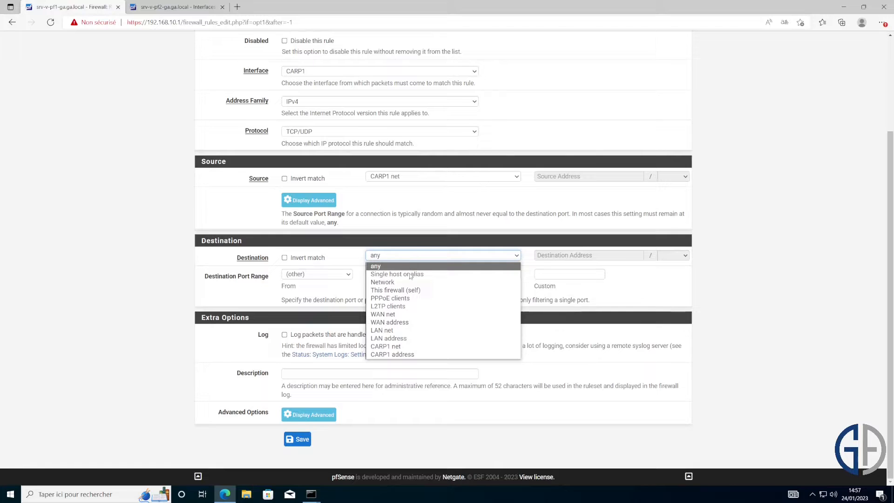
pyautogui.click(390, 347)
pyautogui.click(419, 176)
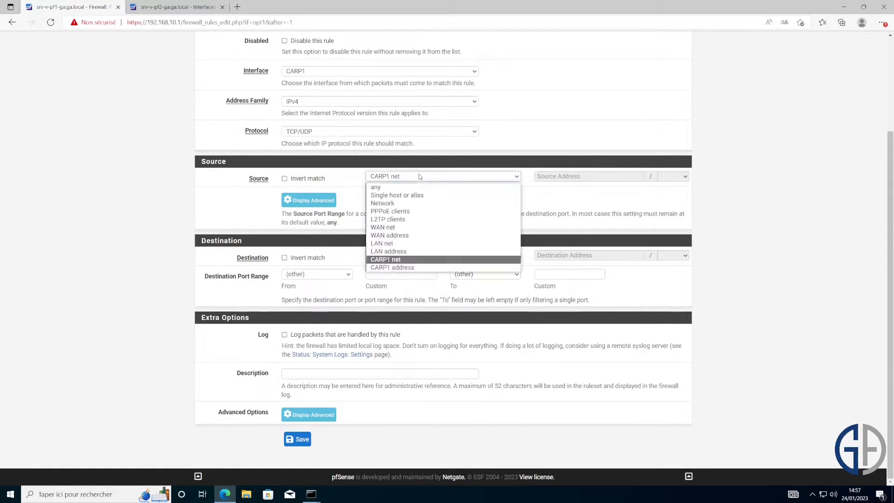
pyautogui.click(413, 268)
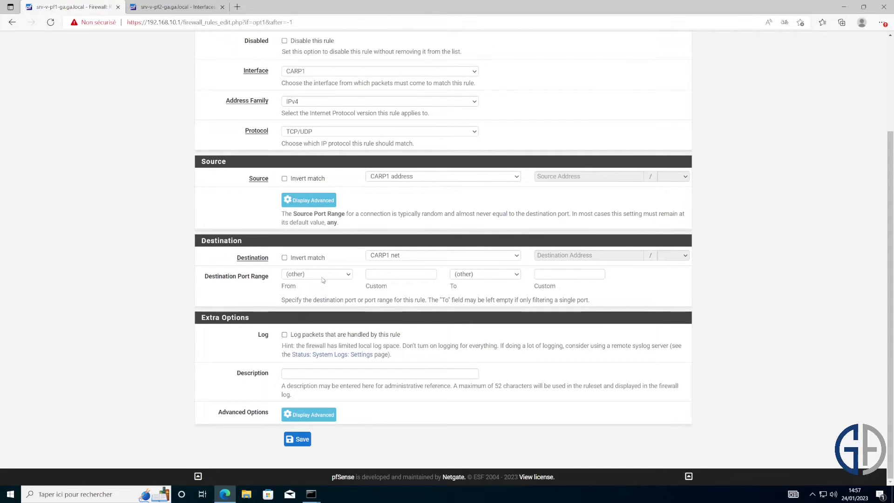
# - Limit it to port 443–443, enable logging, describe it 'SYNCHRONISATION CONFIGURATION', and save
pyautogui.click(375, 273)
pyautogui.write('443')
pyautogui.press('Tab')
pyautogui.press('Tab')
pyautogui.write('443')
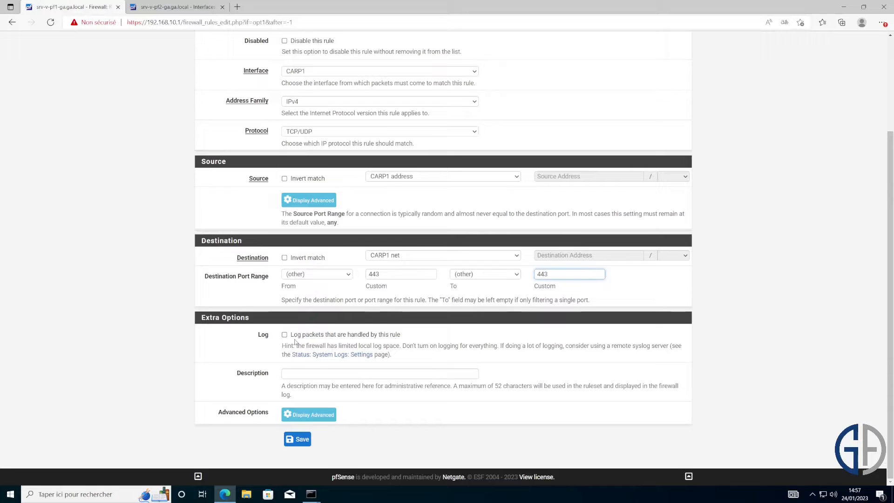
pyautogui.click(284, 335)
pyautogui.click(290, 372)
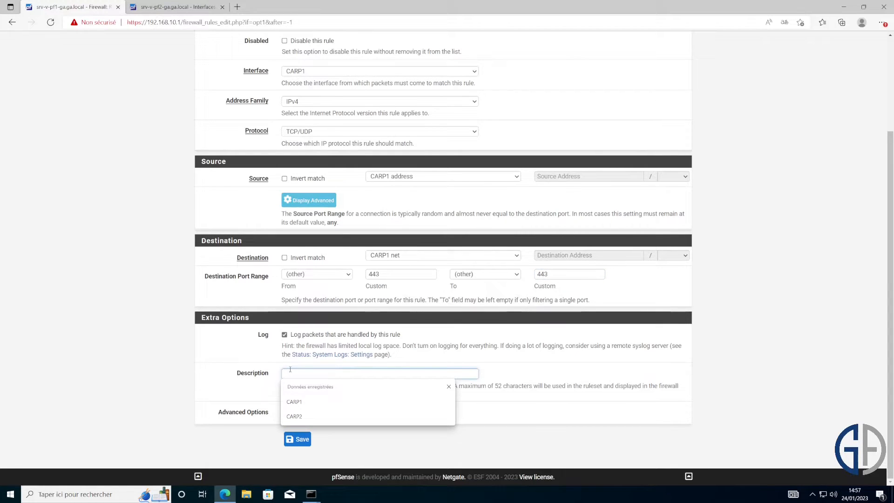
pyautogui.write('SYNCHO')
pyautogui.press('BackSpace')
pyautogui.write('RONISATION CONFIGURATION')
pyautogui.click(298, 439)
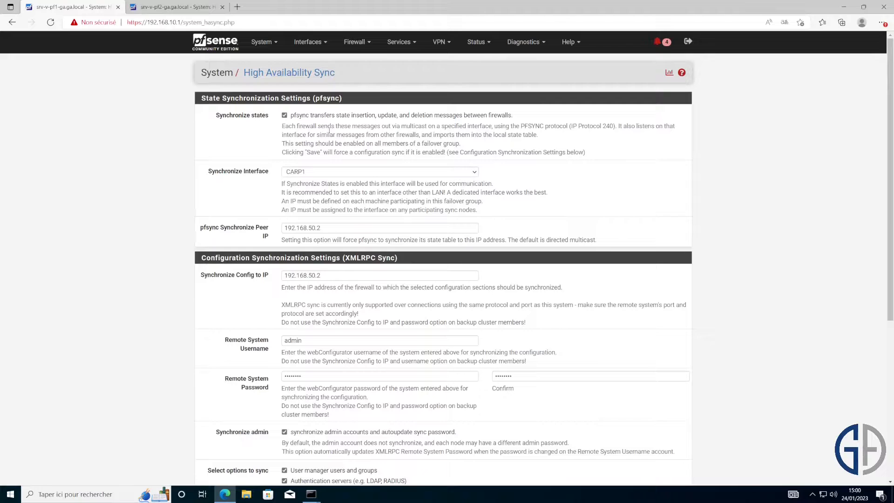
# - Review the pfsync state sync and XMLRPC configuration sync settings for peer 192.168.50.2
pyautogui.moveTo(302, 115); pyautogui.dragTo(344, 117)
pyautogui.click(551, 215)
pyautogui.moveTo(412, 259); pyautogui.dragTo(161, 260)
pyautogui.click(129, 264)
# - Add a new CARP virtual IP on WAN with address 192.168.1.250/24
pyautogui.click(354, 42)
pyautogui.click(361, 131)
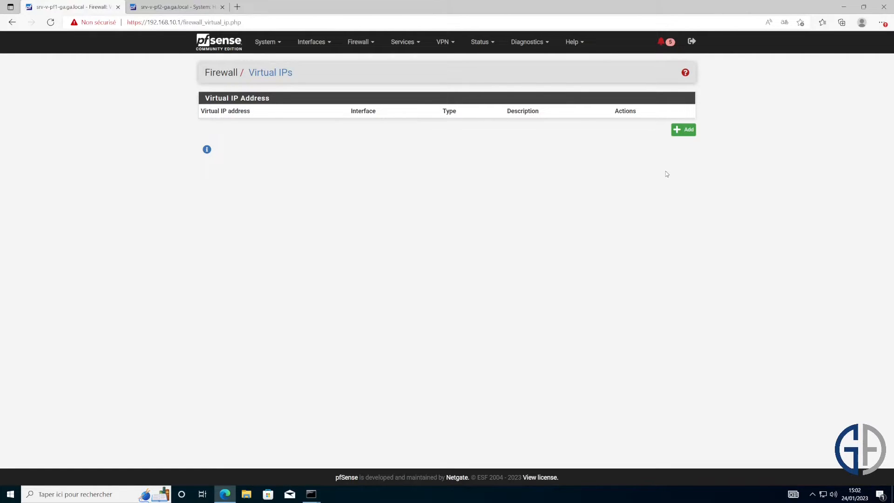
pyautogui.click(692, 135)
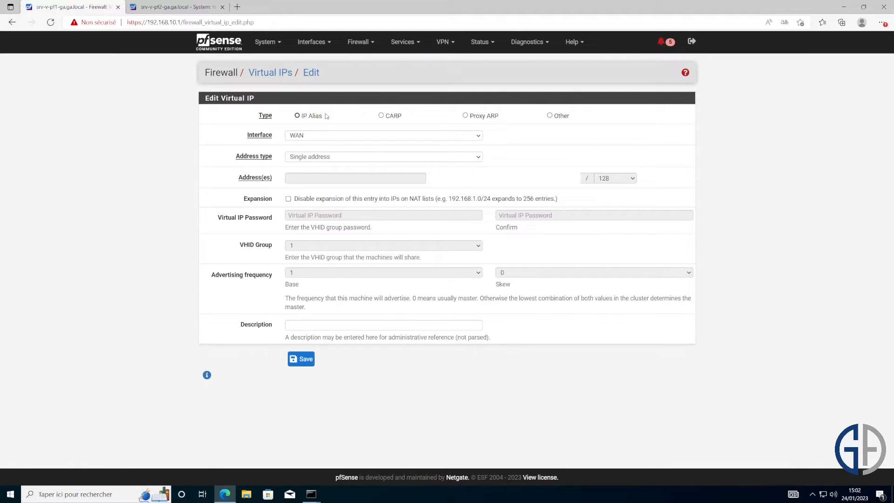
pyautogui.click(381, 115)
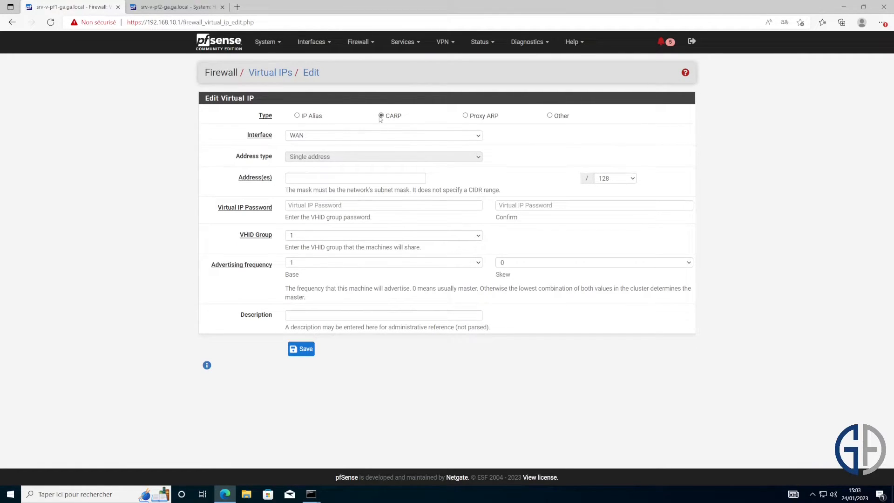
pyautogui.click(323, 179)
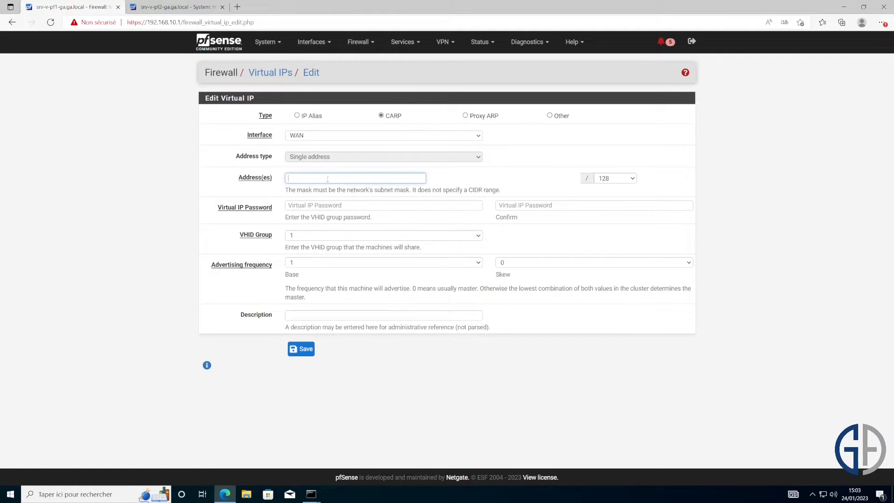
pyautogui.write('192.168.1.250')
pyautogui.click(616, 177)
pyautogui.rightClick(616, 229)
pyautogui.press('Escape')
pyautogui.click(623, 177)
pyautogui.click(622, 252)
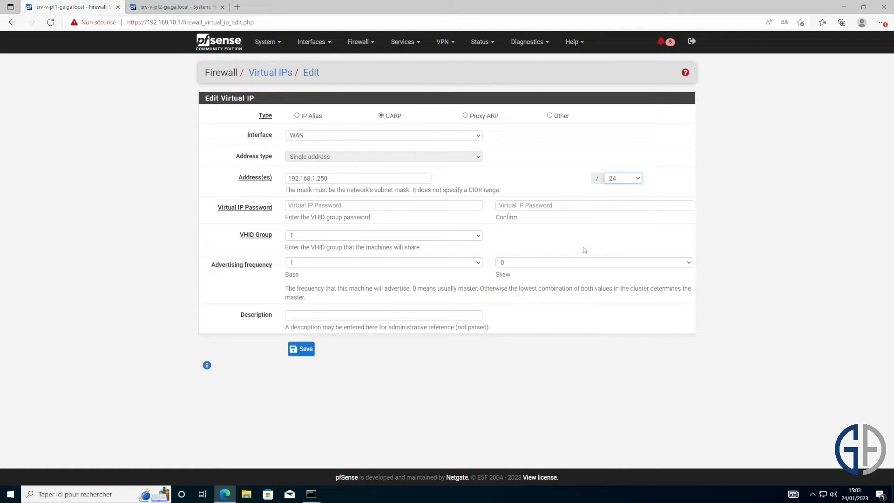
# - Enter and confirm the VHID password, describe it as CARP-WAN, and save
pyautogui.click(379, 203)
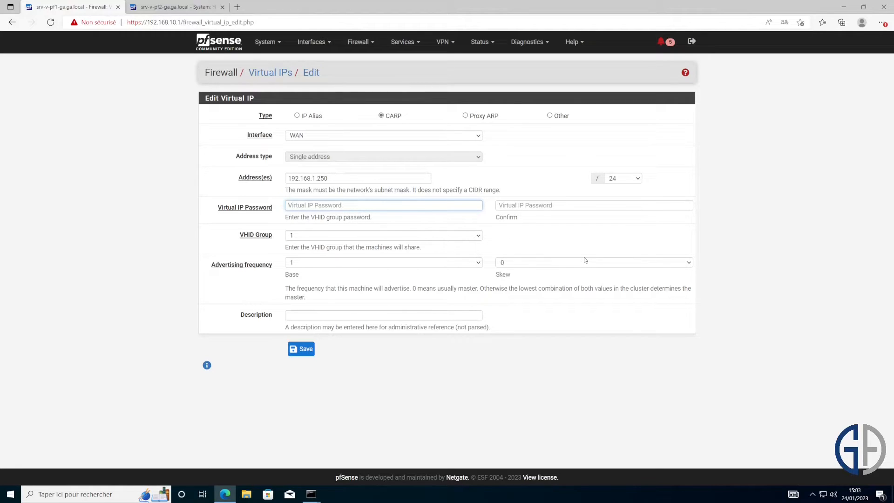
pyautogui.write('****')
pyautogui.press('Tab')
pyautogui.write('*******')
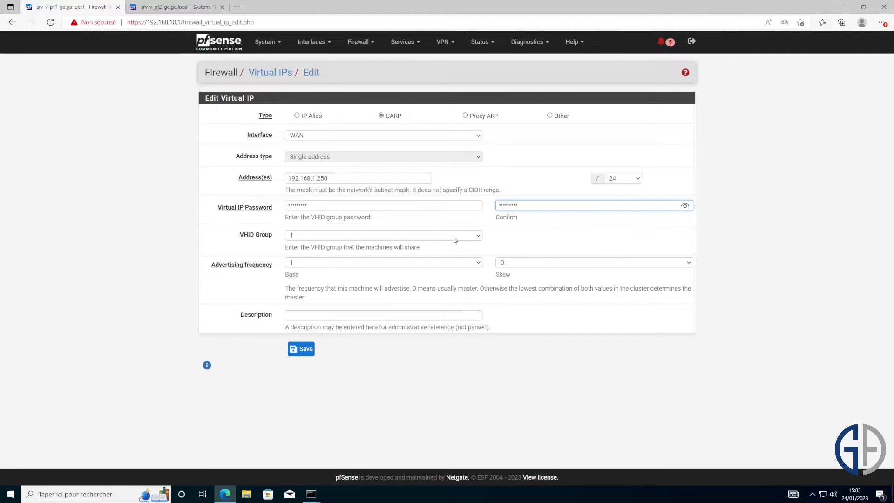
pyautogui.click(302, 238)
pyautogui.moveTo(292, 247); pyautogui.dragTo(448, 252)
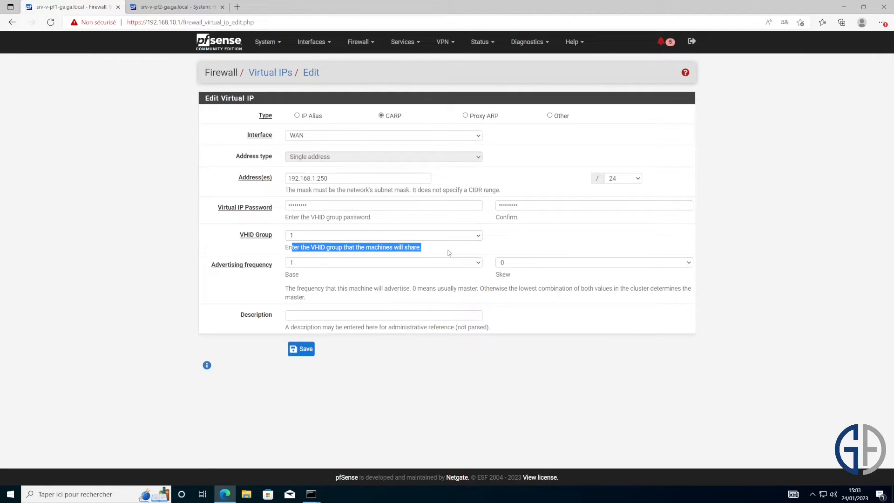
pyautogui.click(382, 315)
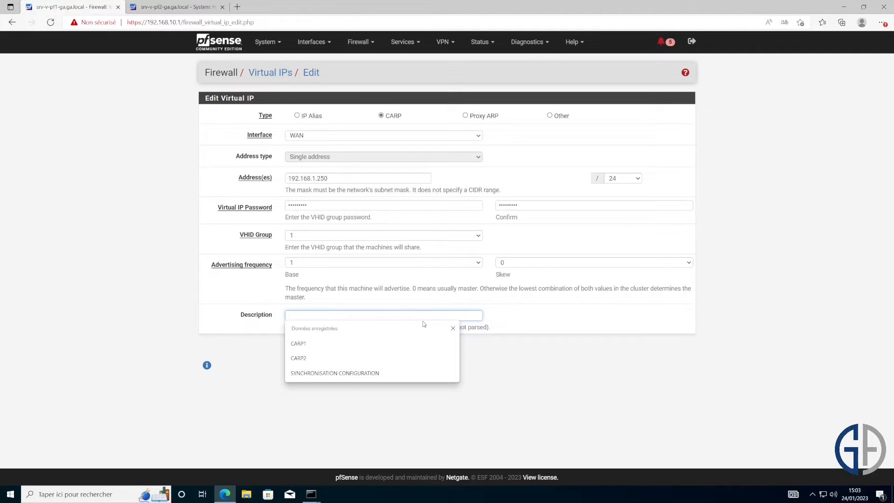
pyautogui.click(621, 407)
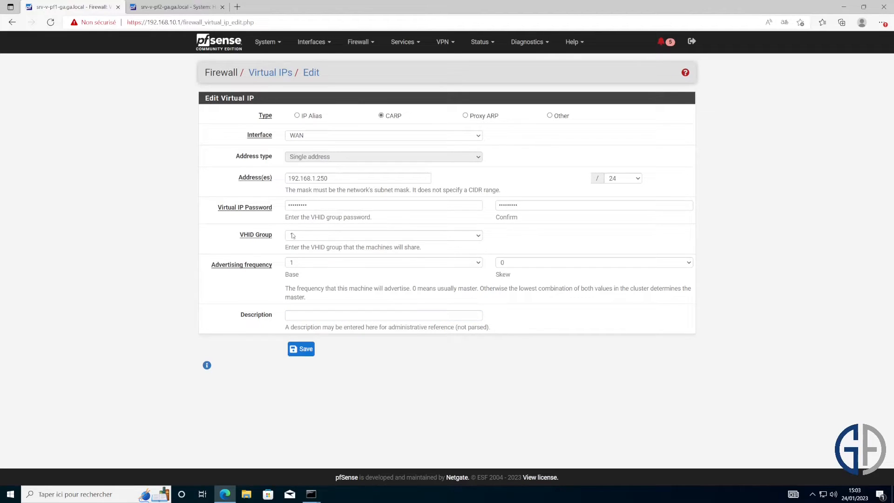
pyautogui.click(325, 315)
pyautogui.write('CARP-WAN')
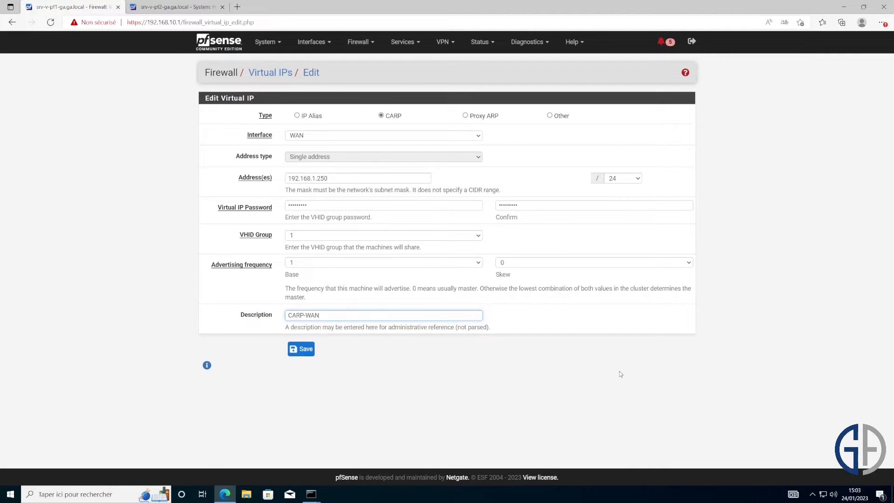
pyautogui.click(302, 348)
pyautogui.click(687, 187)
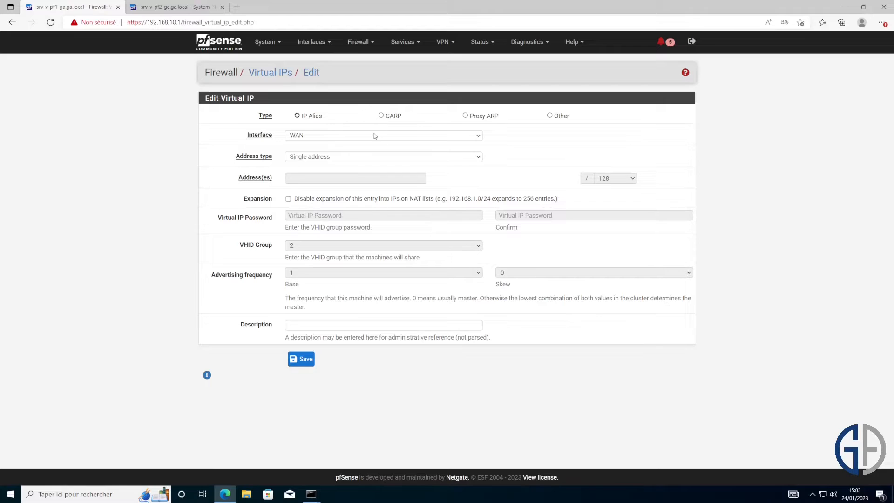
# - Create a second CARP virtual IP on LAN at 192.168.10.254/24
pyautogui.click(375, 135)
pyautogui.click(390, 116)
pyautogui.click(389, 136)
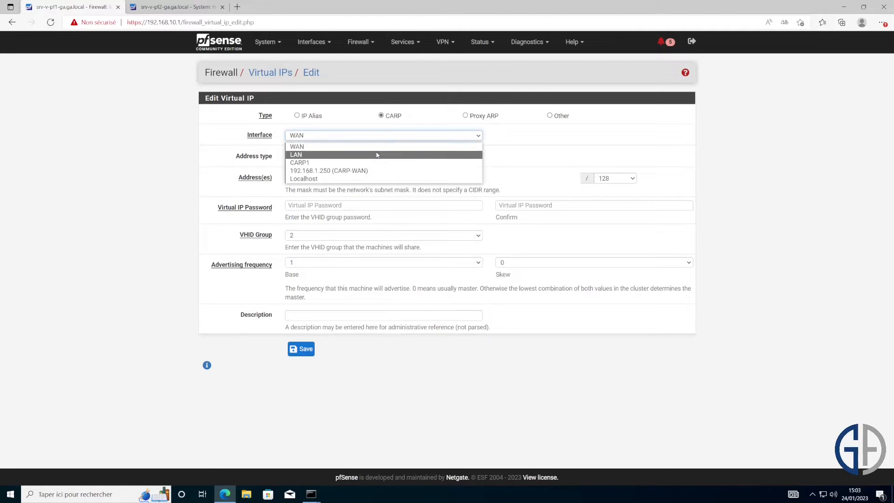
pyautogui.click(377, 155)
pyautogui.click(359, 176)
pyautogui.write('192.168.10.25')
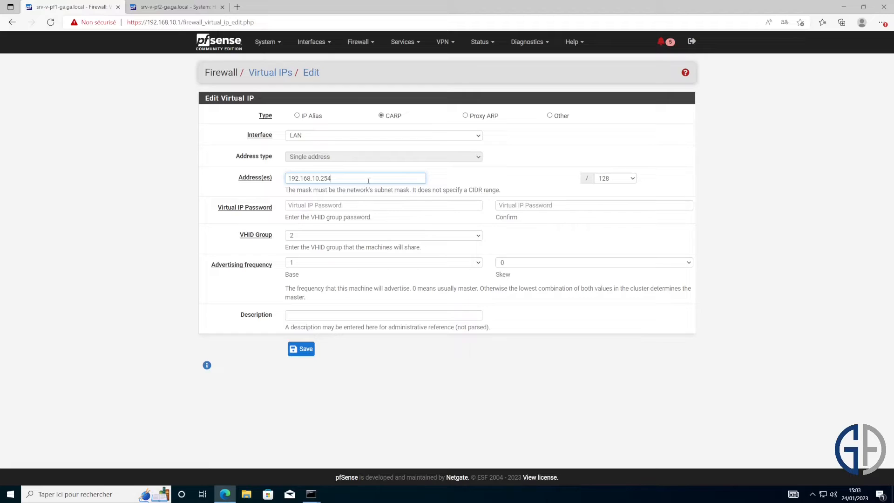
pyautogui.write('4')
pyautogui.hotkey('ctrl', 'a')
pyautogui.click(599, 177)
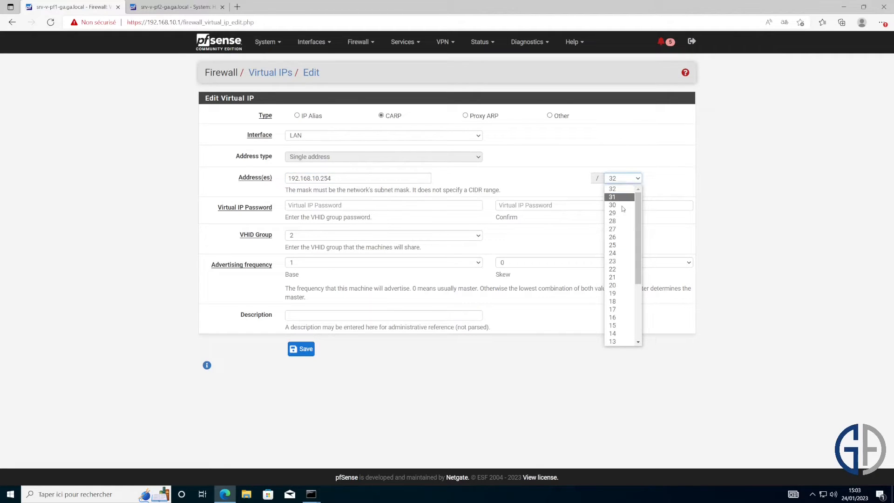
pyautogui.click(622, 253)
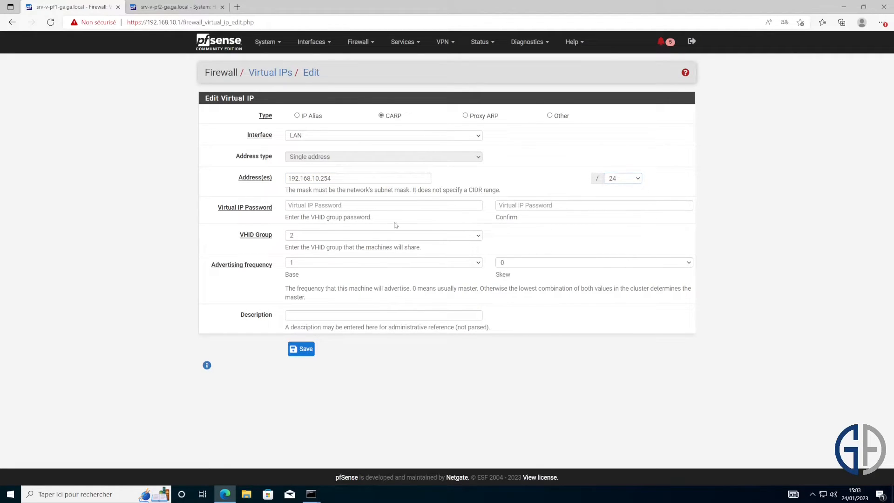
# - Set and confirm its VHID password, describe it CARP-LAN, save, and apply the changes
pyautogui.click(327, 201)
pyautogui.write('p')
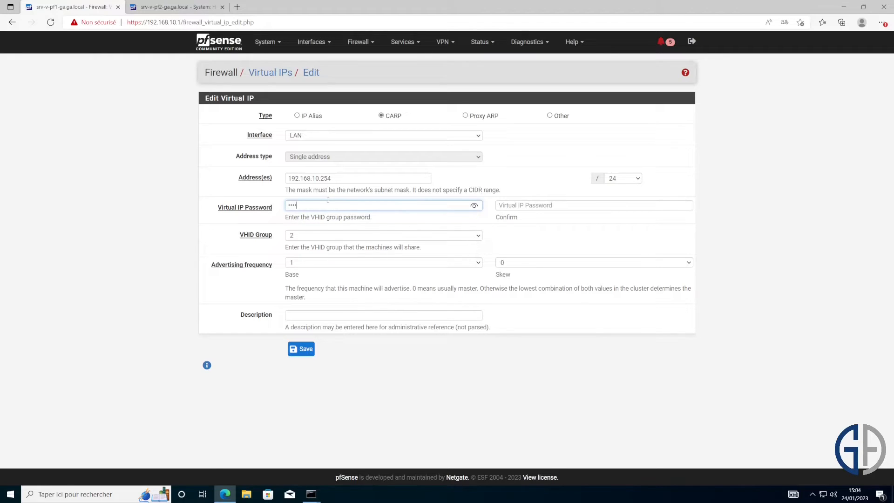
pyautogui.press('Tab')
pyautogui.write('p')
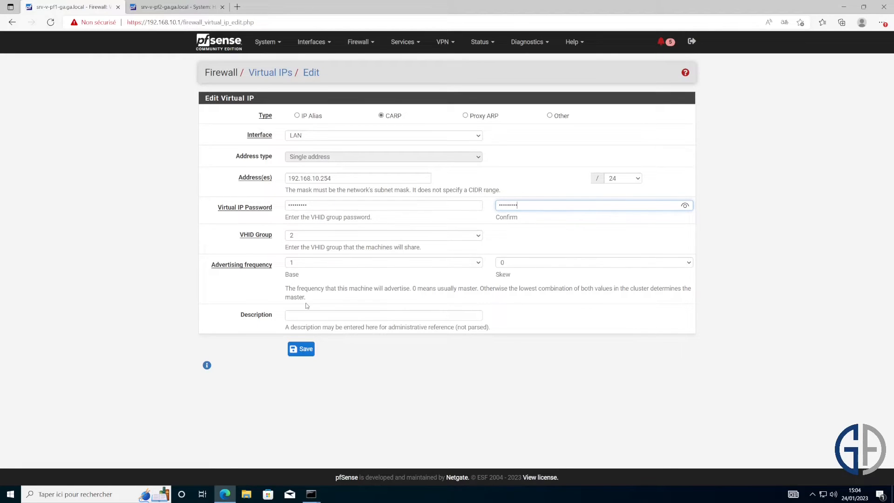
pyautogui.click(318, 314)
pyautogui.write('CARP-')
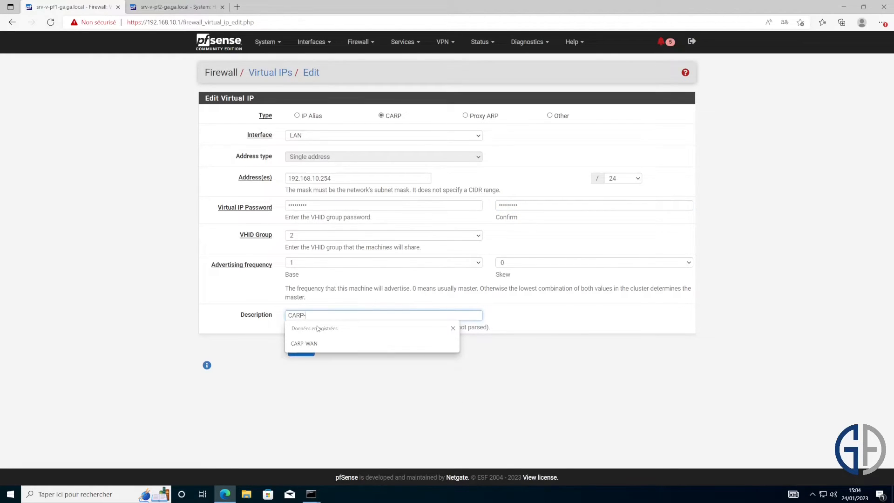
pyautogui.write('LAN')
pyautogui.click(301, 349)
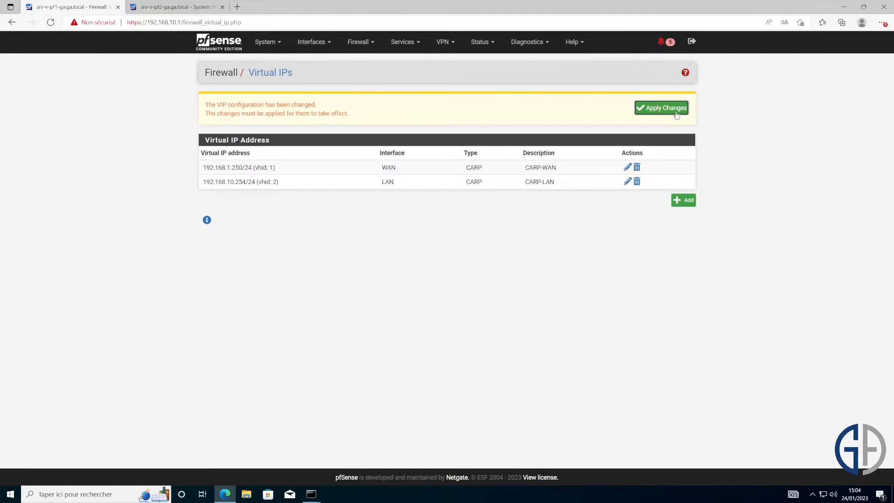
pyautogui.click(676, 113)
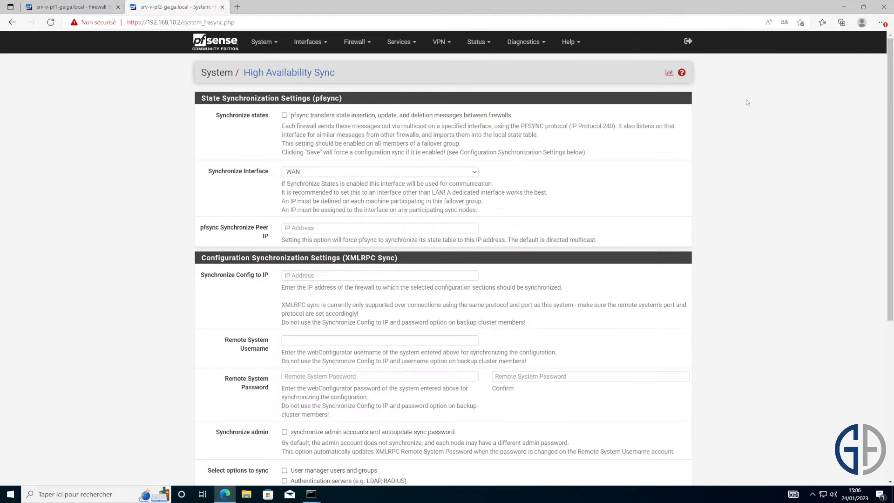
# - On the second firewall, enable state synchronization over the CARP2 interface
pyautogui.moveTo(180, 23); pyautogui.dragTo(148, 26)
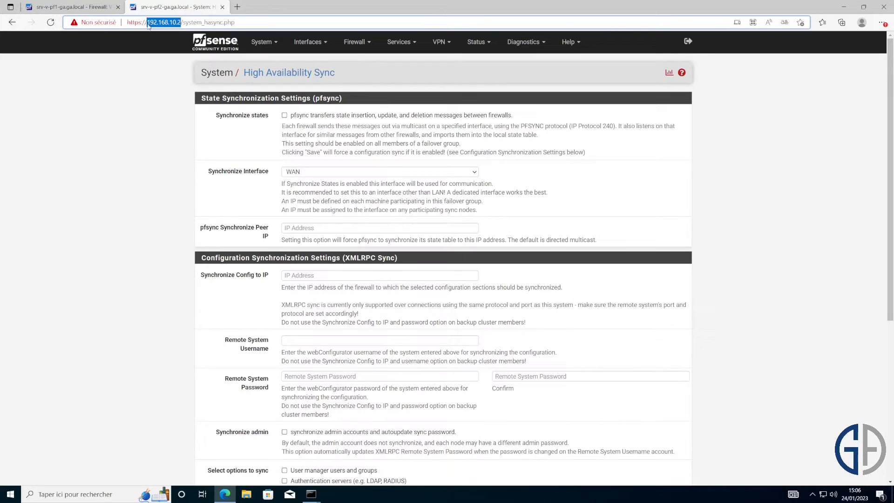
pyautogui.click(144, 141)
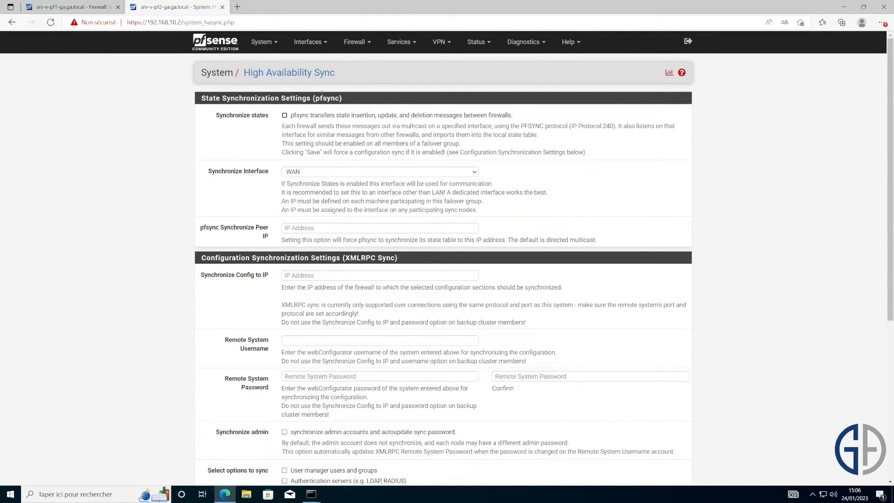
pyautogui.doubleClick(232, 115)
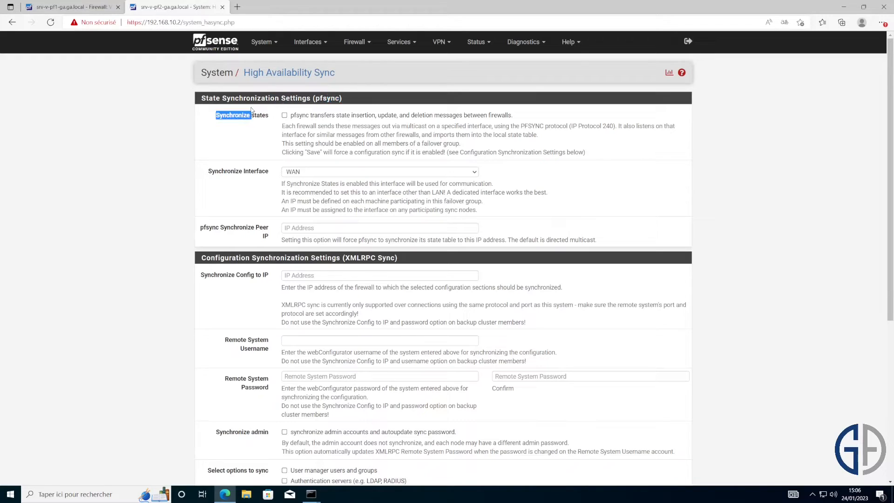
pyautogui.click(281, 116)
pyautogui.click(313, 168)
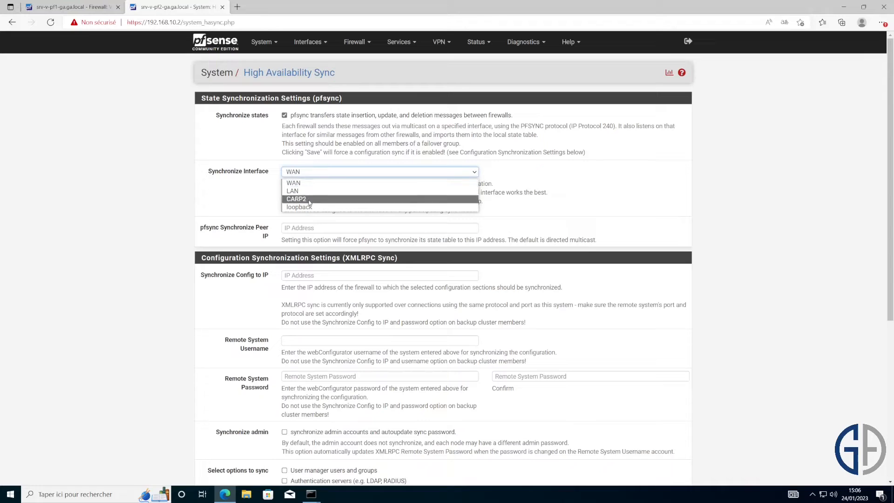
pyautogui.click(309, 197)
# - Set the pfsync peer IP to 192.168.50.1 and save the HA sync settings
pyautogui.click(312, 231)
pyautogui.write('192.')
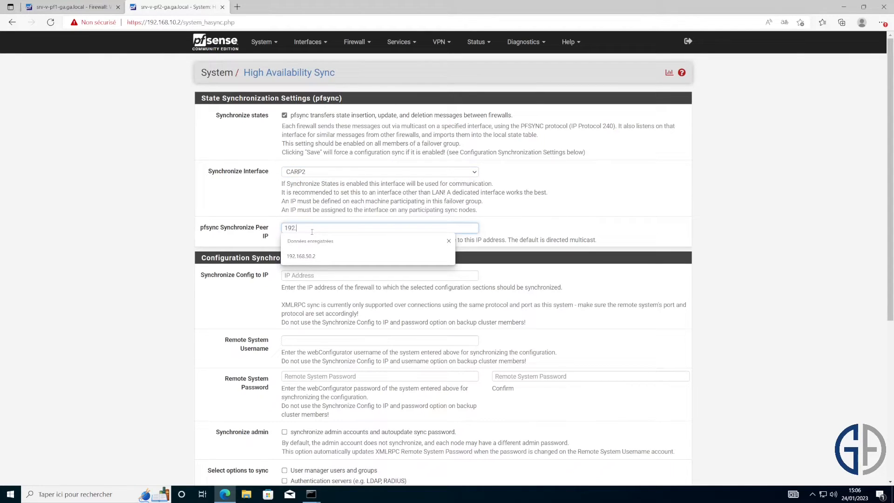
pyautogui.write('168.50.1')
pyautogui.click(652, 231)
pyautogui.scroll(-5, 652, 231)
pyautogui.scroll(3, 629, 223)
pyautogui.scroll(-1, 405, 200)
pyautogui.scroll(-2, 405, 201)
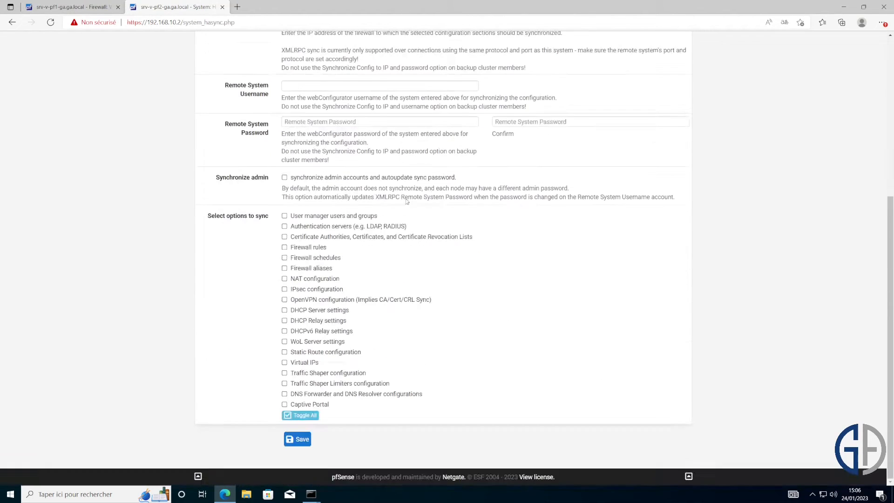
pyautogui.click(299, 440)
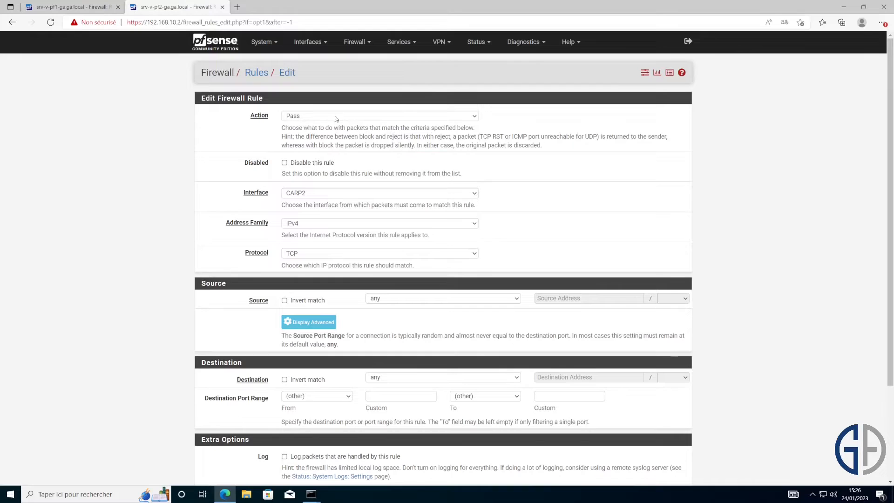
# - Keep CARP2 and IPv4, set the rule protocol to Any, then leave without saving
pyautogui.click(319, 193)
pyautogui.click(515, 200)
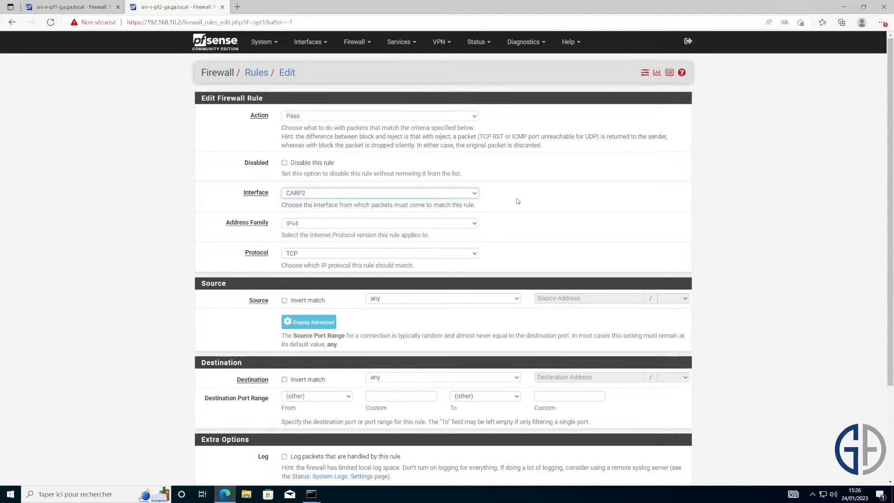
pyautogui.click(411, 222)
pyautogui.click(432, 233)
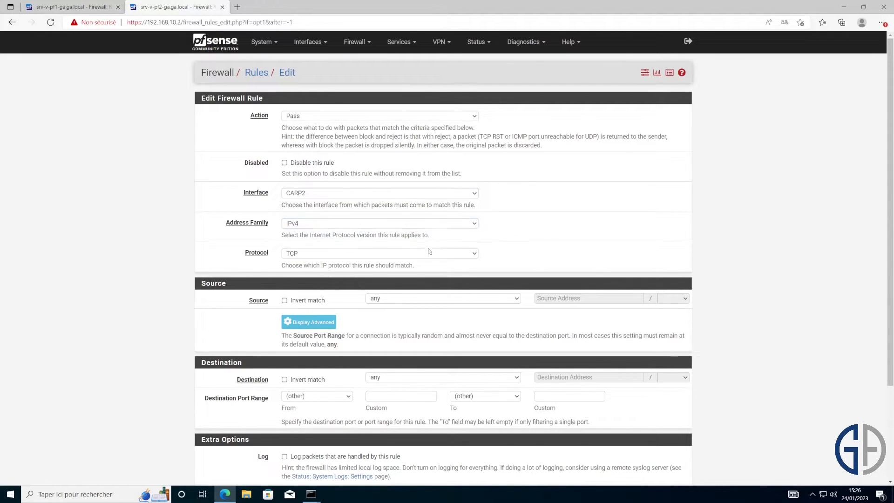
pyautogui.click(431, 252)
pyautogui.click(429, 260)
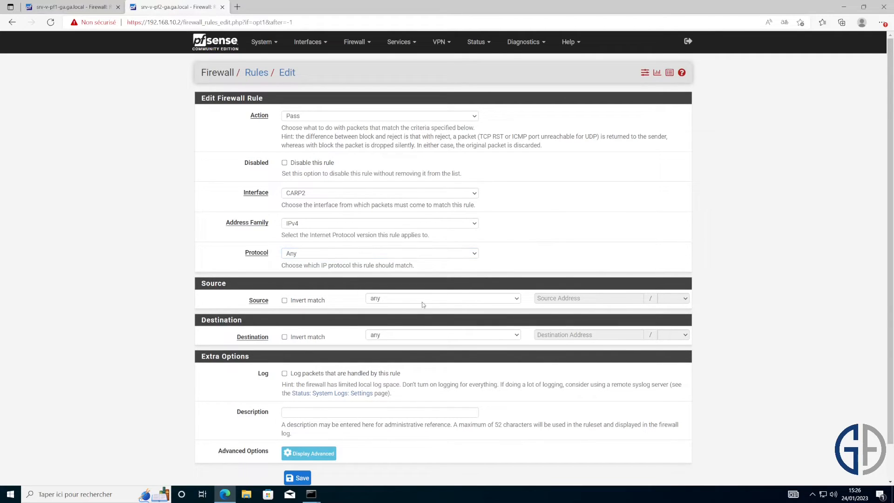
pyautogui.scroll(-1, 453, 328)
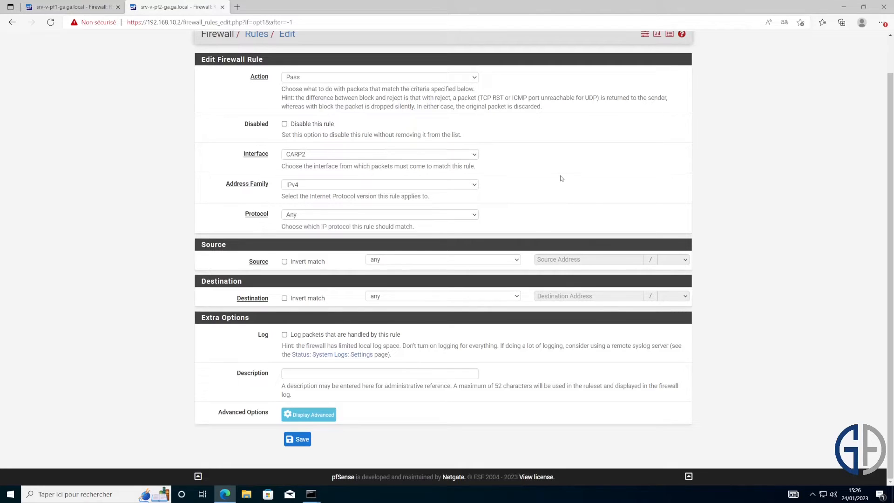
pyautogui.hotkey('alt', 'Left')
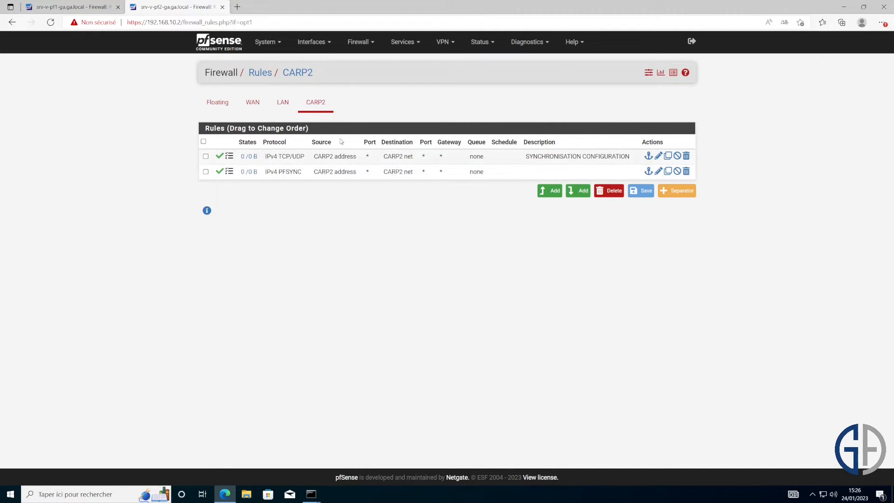
# - Compare the LAN and CARP2 firewall rules on both firewalls
pyautogui.click(282, 103)
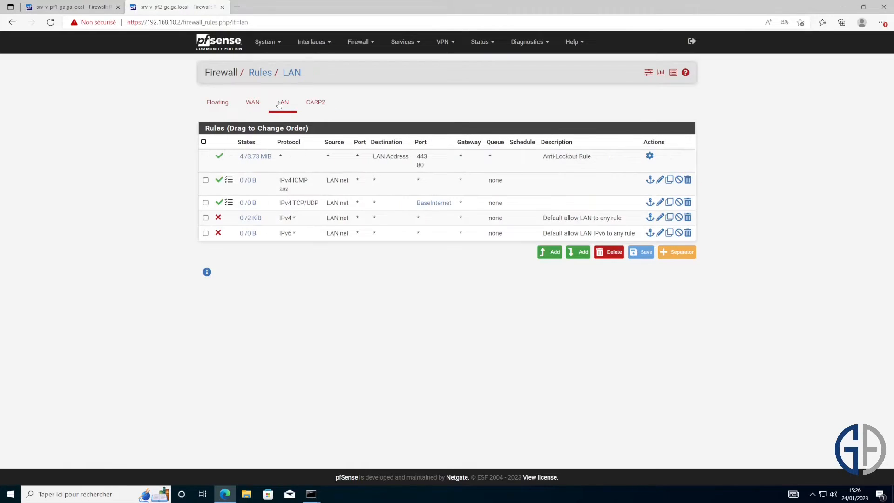
pyautogui.click(315, 101)
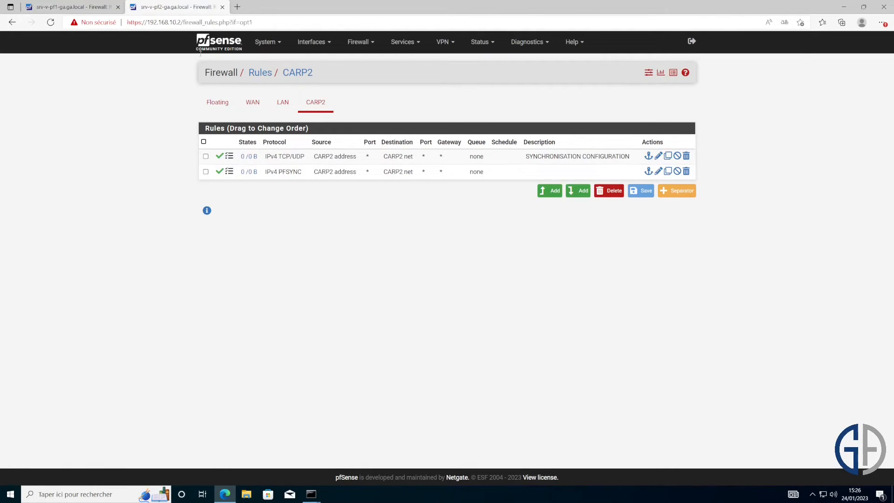
pyautogui.click(66, 10)
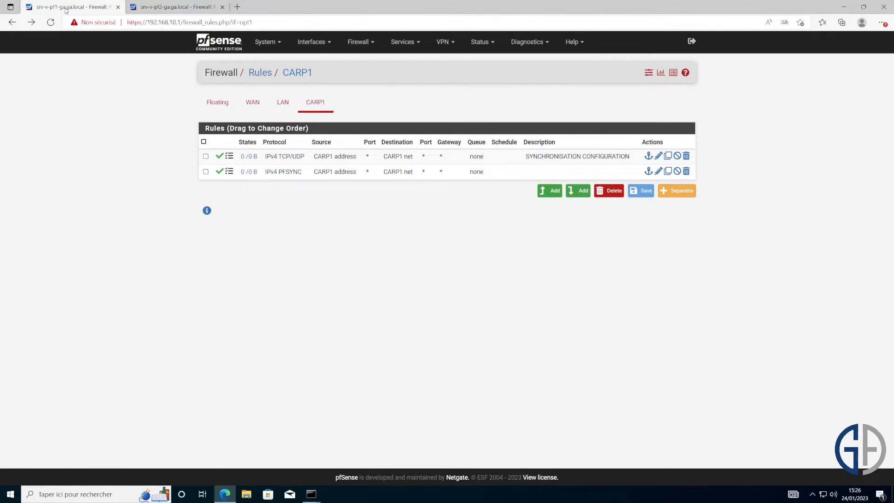
pyautogui.click(292, 101)
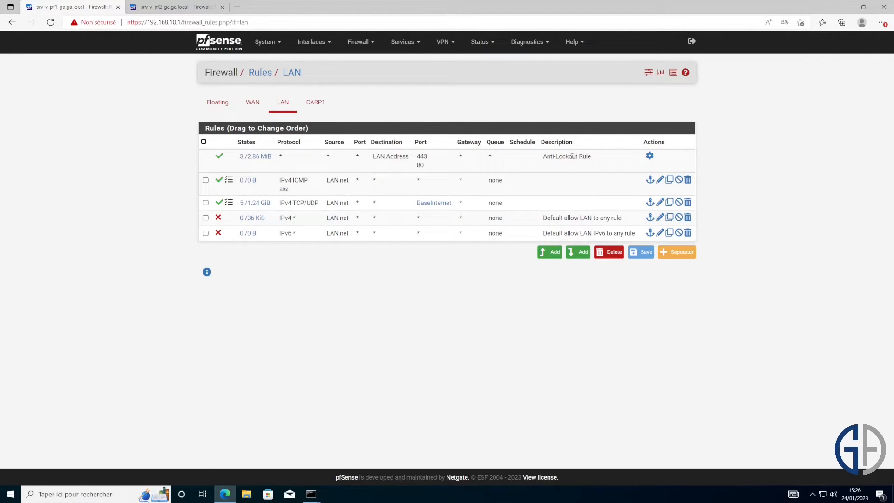
pyautogui.click(174, 7)
# - Confirm the second firewall lists both CARP VIPs, 192.168.1.250/24 WAN and 192.168.10.254/24 LAN
pyautogui.click(347, 42)
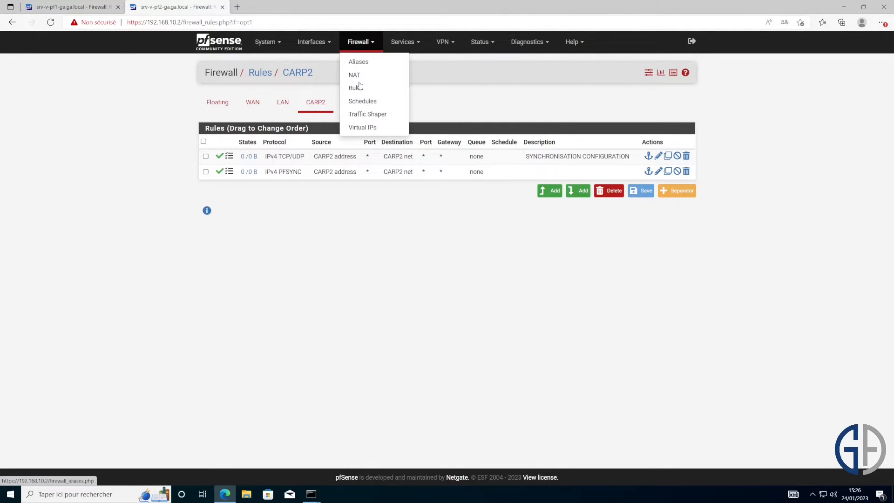
pyautogui.click(364, 128)
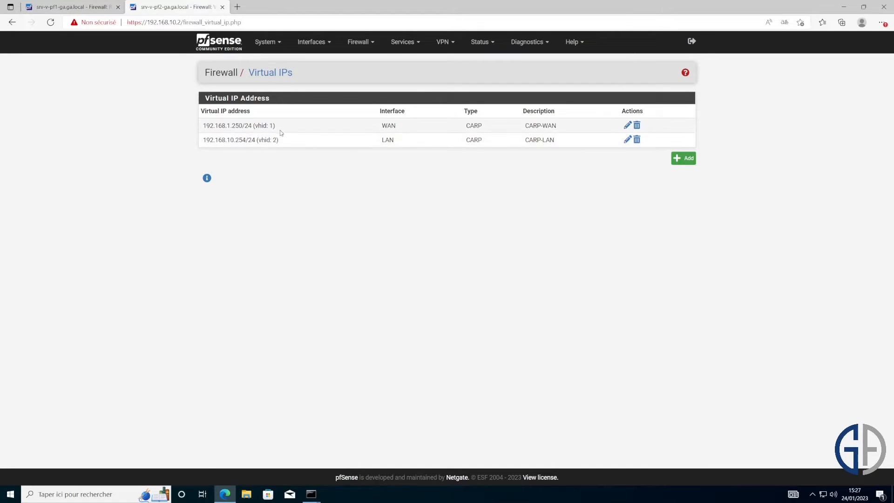
pyautogui.moveTo(240, 149); pyautogui.dragTo(203, 140)
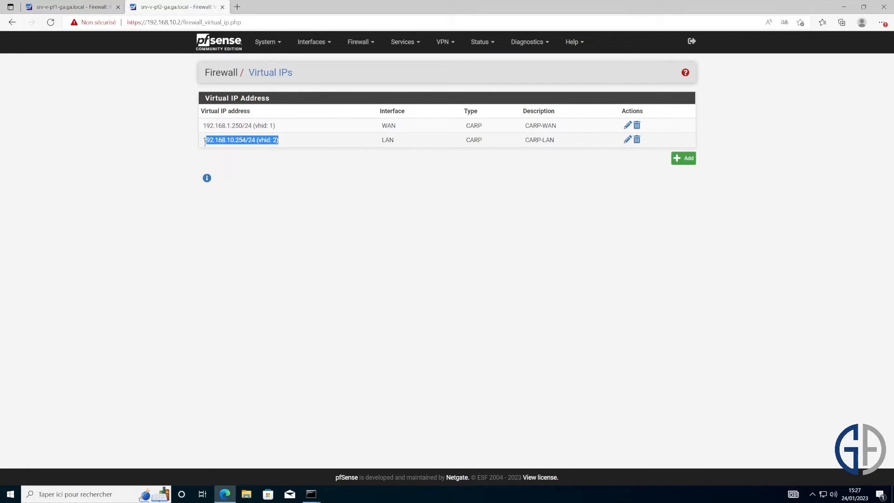
pyautogui.click(273, 146)
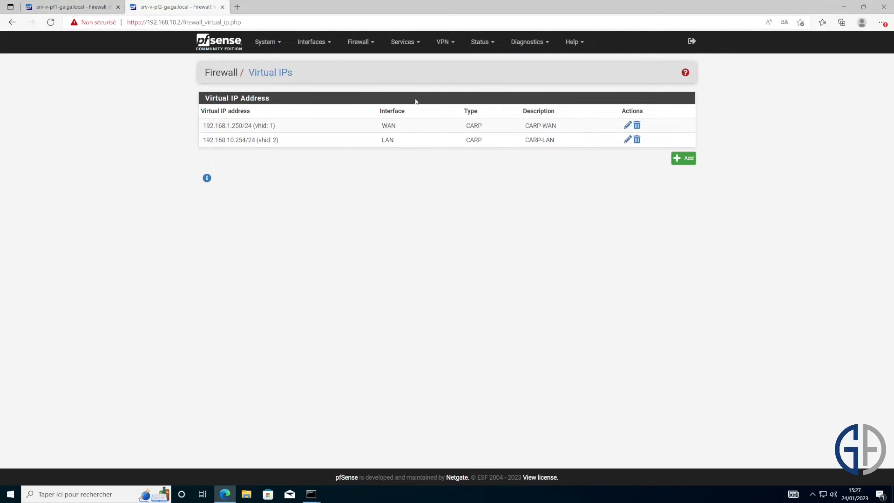
pyautogui.click(485, 49)
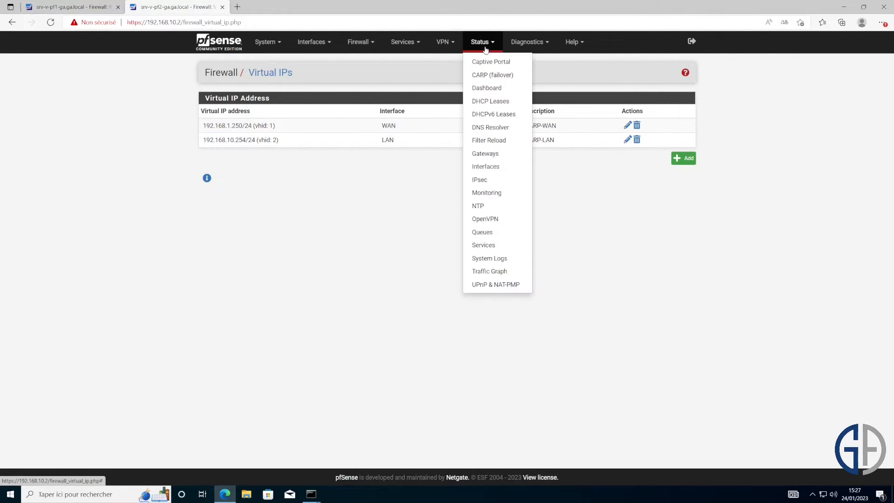
# - Compare CARP status: second firewall shows WAN BACKUP, first firewall shows WAN and LAN MASTER
pyautogui.click(493, 82)
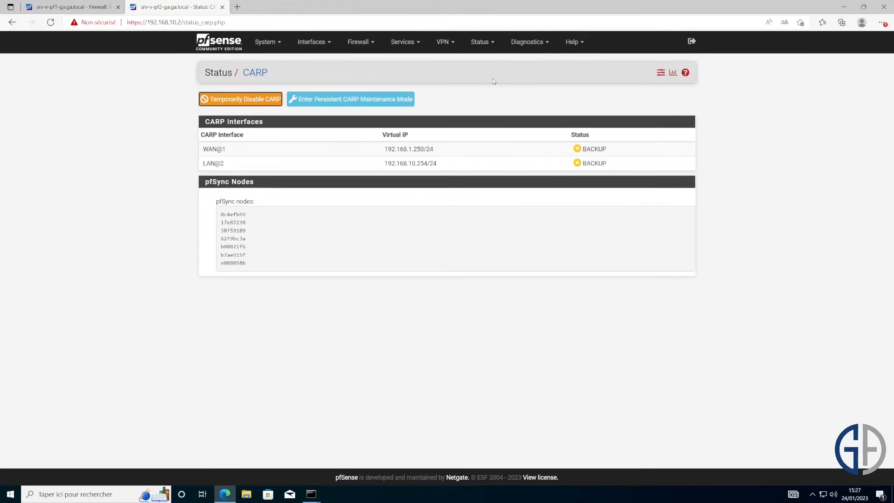
pyautogui.moveTo(606, 149); pyautogui.dragTo(581, 149)
pyautogui.click(46, 7)
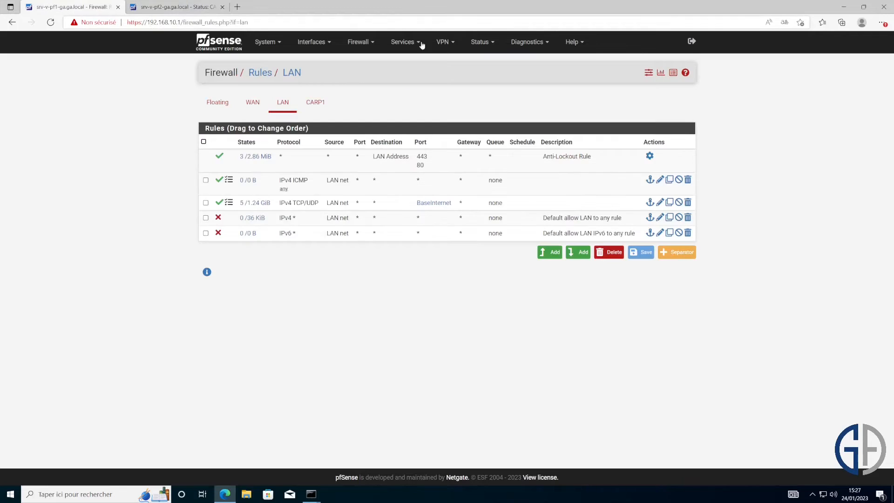
pyautogui.click(480, 41)
pyautogui.click(494, 81)
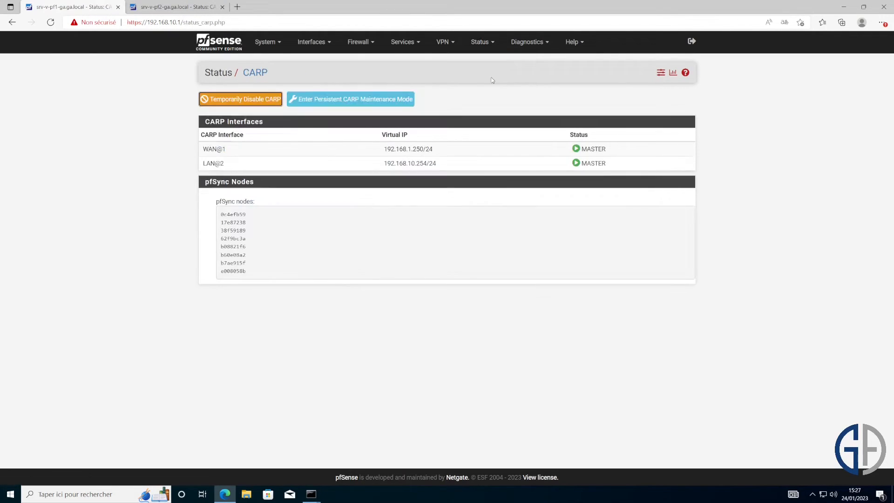
pyautogui.moveTo(609, 150); pyautogui.dragTo(579, 149)
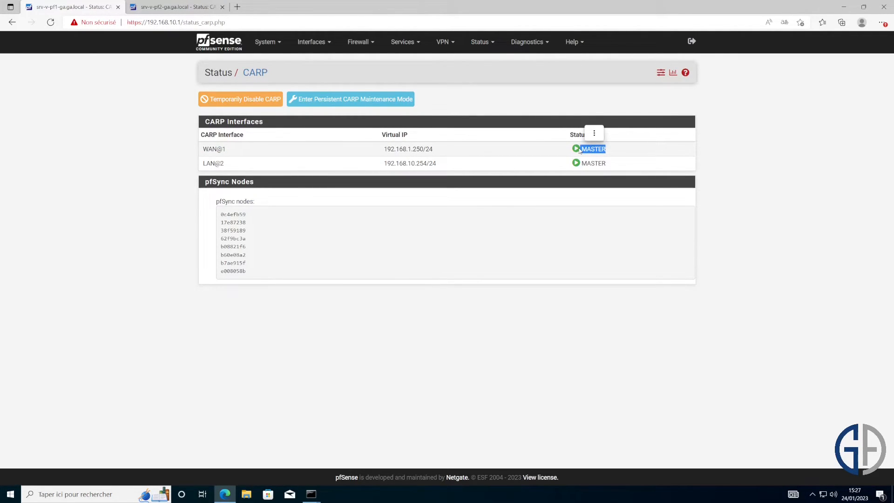
pyautogui.click(737, 178)
# - Open the Ethernet adapter's IPv4 properties on the Windows client
pyautogui.click(831, 492)
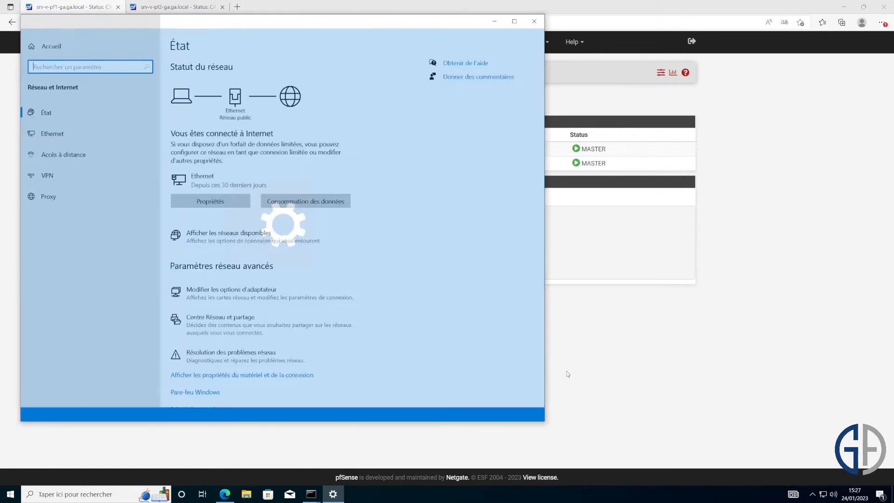
pyautogui.scroll(-1, 204, 399)
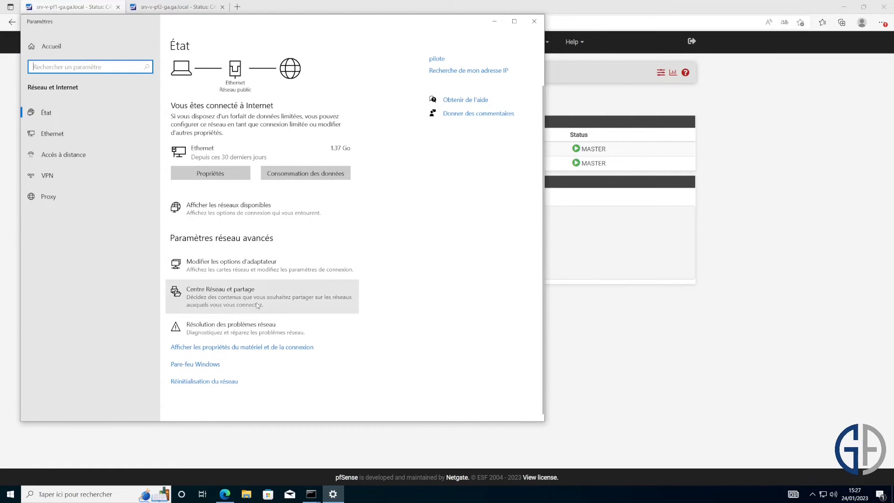
pyautogui.click(276, 297)
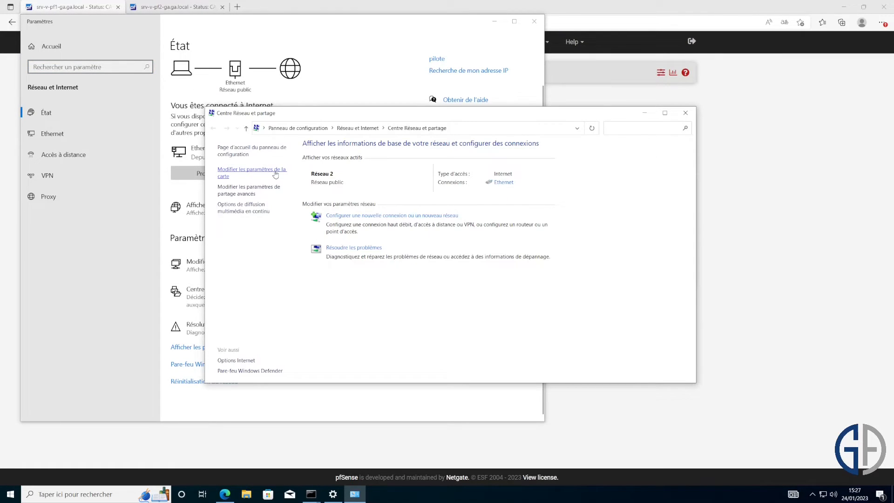
pyautogui.click(275, 174)
pyautogui.rightClick(300, 179)
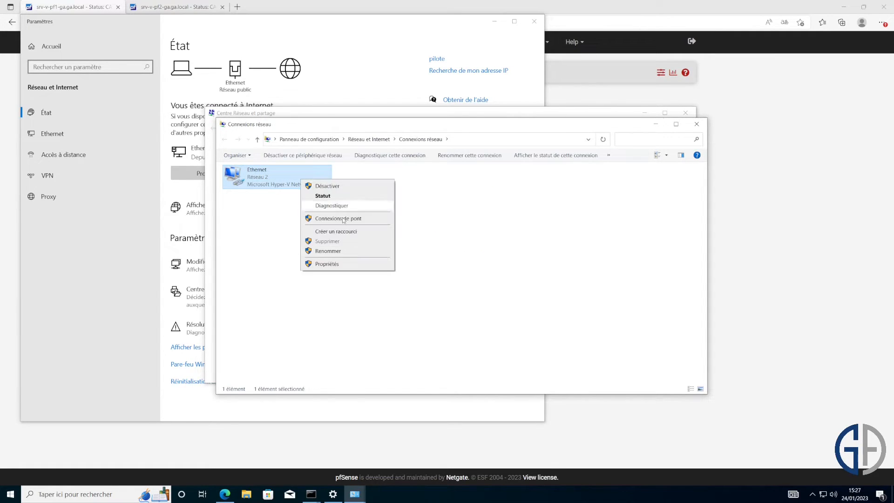
pyautogui.click(367, 265)
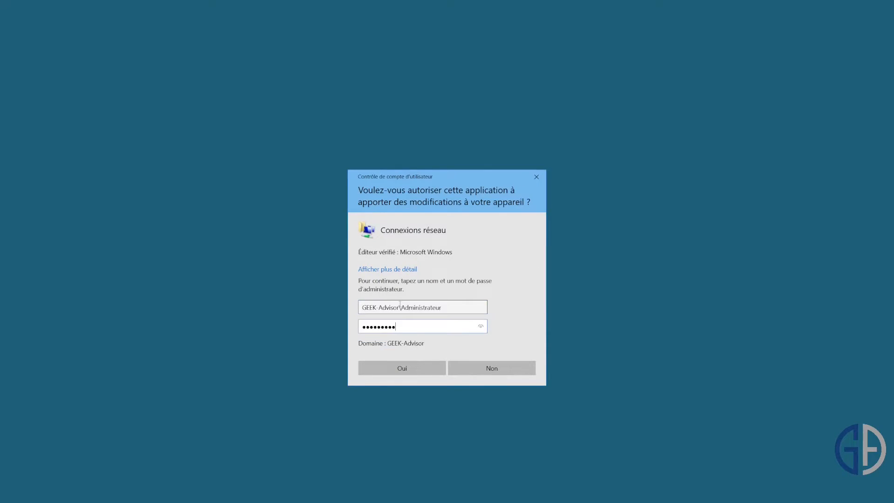
pyautogui.press('Return')
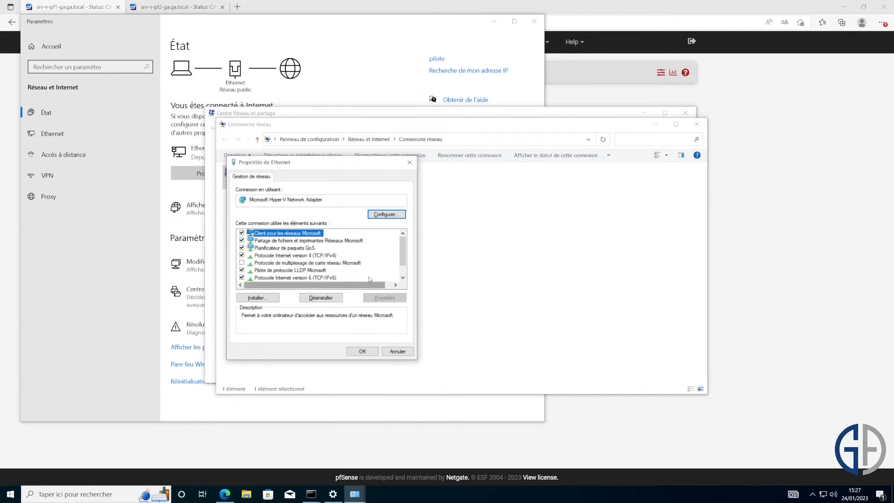
pyautogui.doubleClick(332, 256)
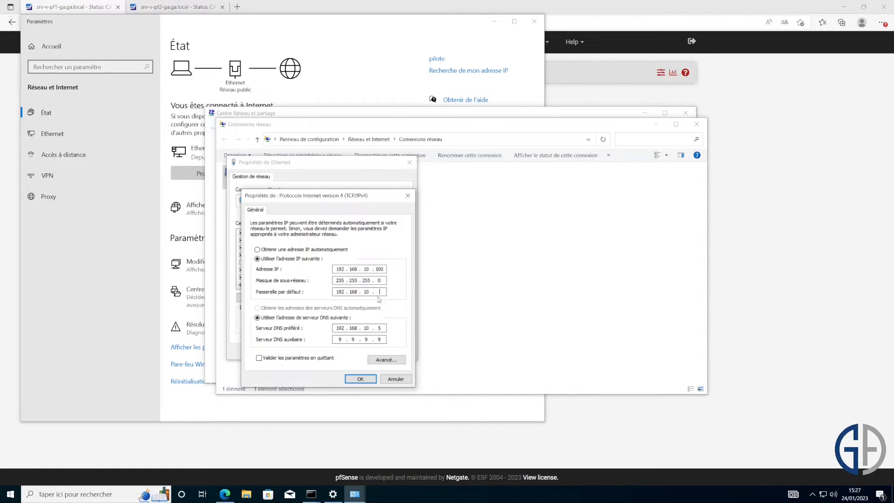
# - Ping 9.9.9.9 from the command prompt to check connectivity
pyautogui.click(309, 497)
pyautogui.click(354, 451)
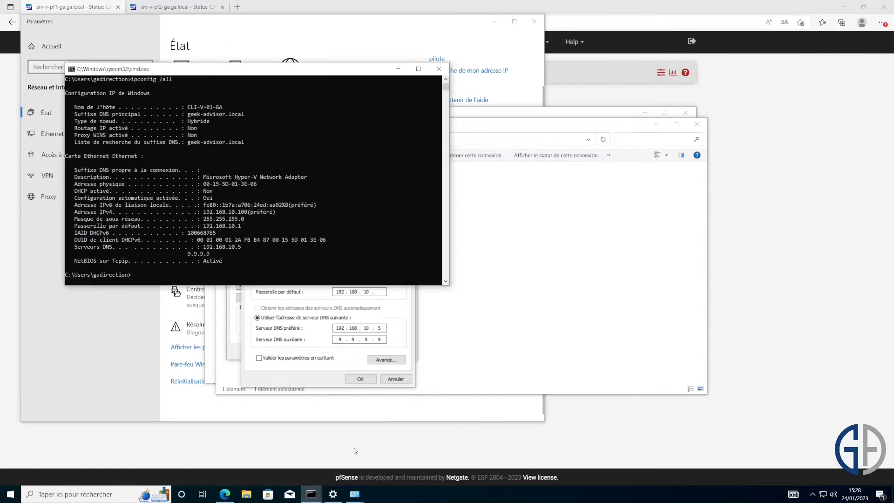
pyautogui.write('ping 9.9.9.9')
pyautogui.press('Return')
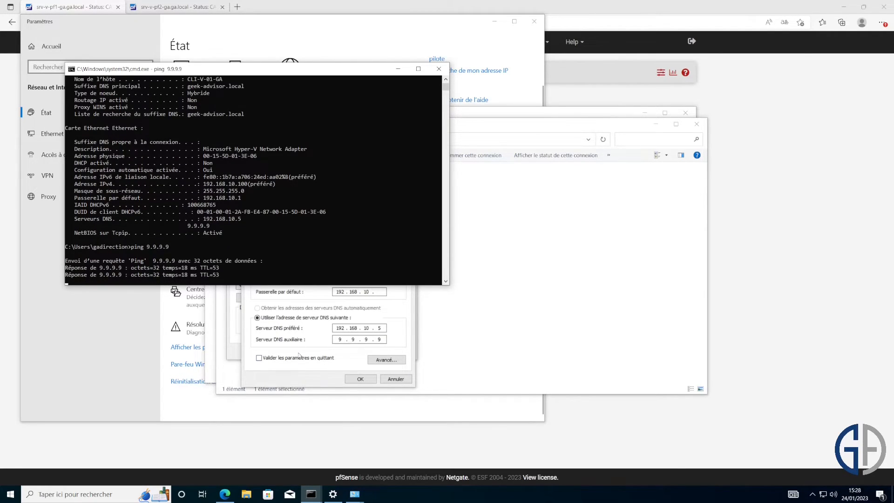
pyautogui.hotkey('ctrl', 'c')
# - Change the default gateway to 192.168.10.254, save, and decline network discovery
pyautogui.click(310, 375)
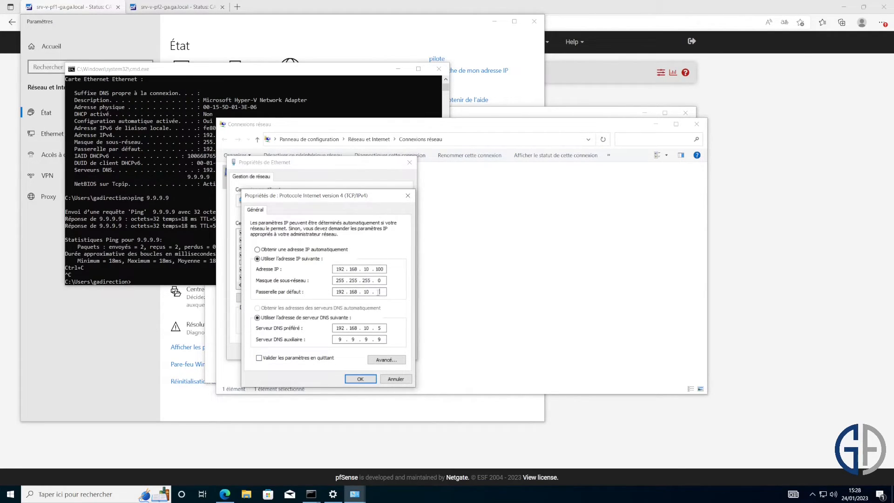
pyautogui.write('254')
pyautogui.click(368, 379)
pyautogui.click(362, 351)
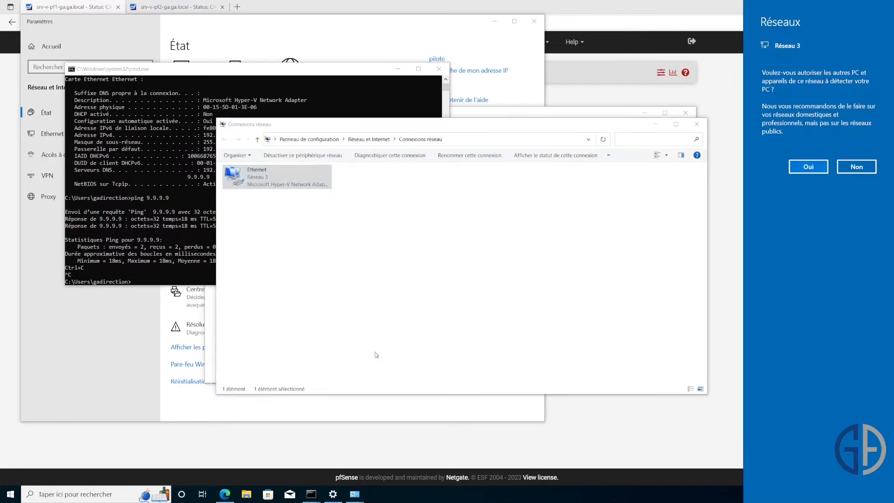
pyautogui.click(842, 168)
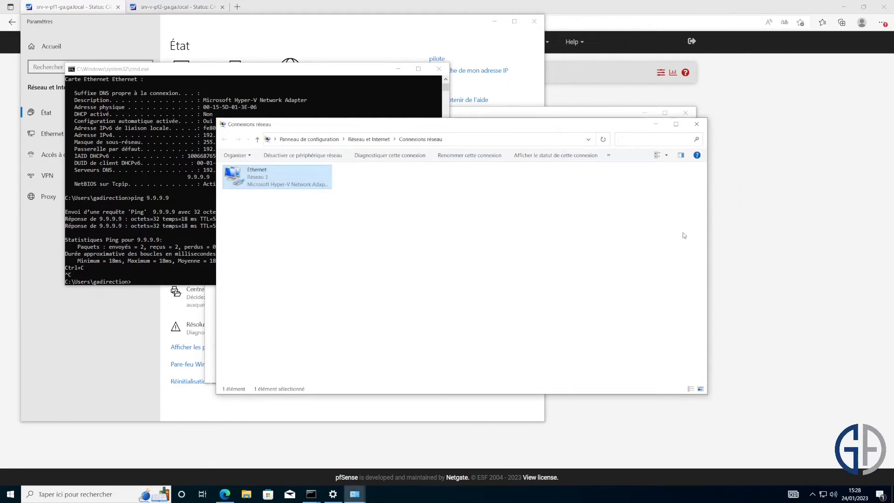
# - Rerun ping 9.9.9.9 and ping the virtual IP 192.168.10.254 through the new gateway
pyautogui.click(460, 281)
pyautogui.click(184, 234)
pyautogui.press('Up')
pyautogui.press('Return')
pyautogui.hotkey('ctrl', 'c')
pyautogui.write('ping 192')
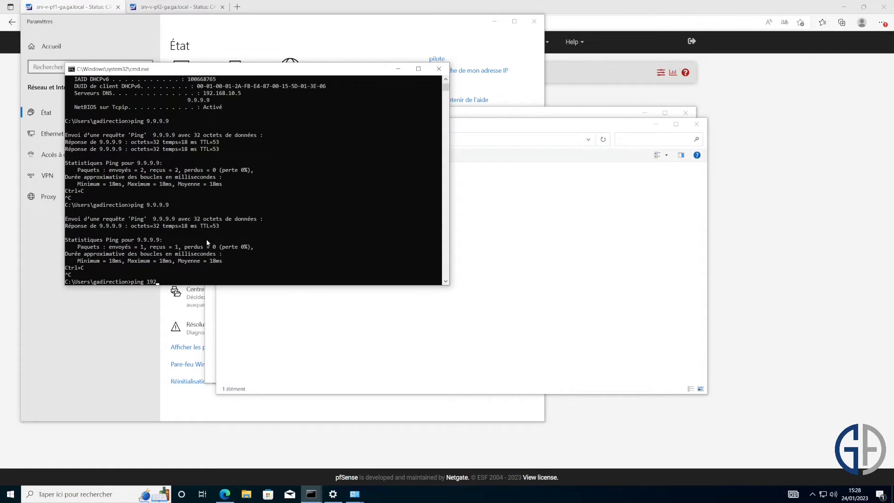
pyautogui.write('.168.10.254')
pyautogui.press('Return')
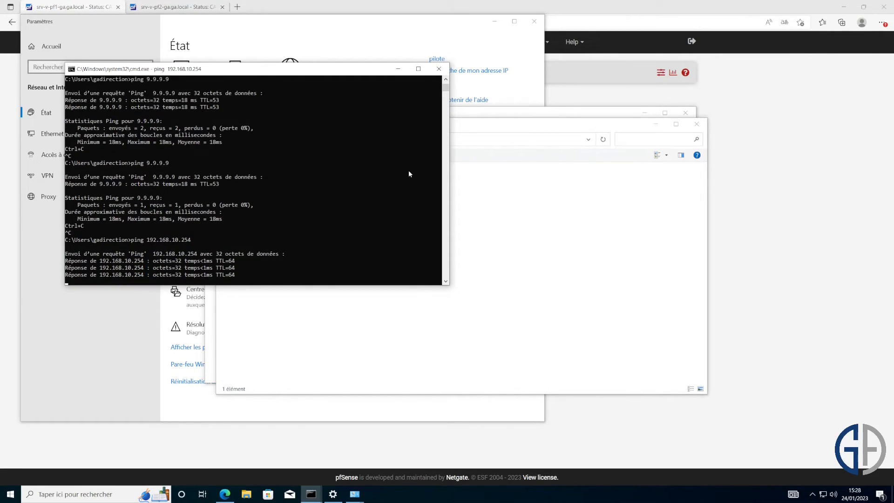
pyautogui.hotkey('ctrl', 'c')
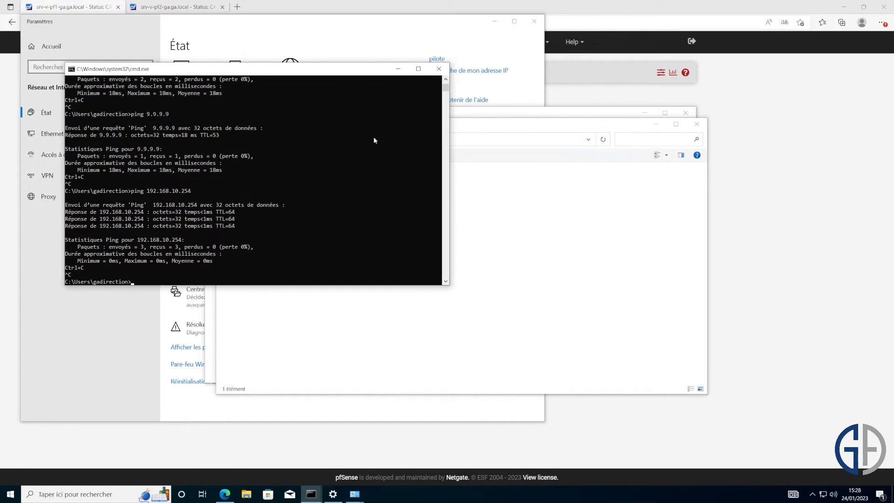
# - Start a continuous ping 192.168.10.254 -t and close the network settings windows
pyautogui.press('Up')
pyautogui.write('-t')
pyautogui.press('Return')
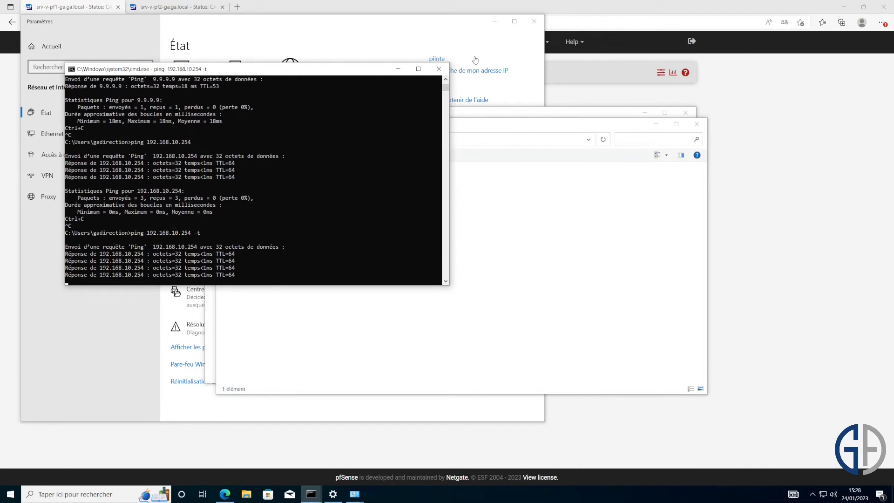
pyautogui.click(534, 21)
pyautogui.click(696, 124)
# - Open a new console running ping 192.168.10.1 -t beside the first
pyautogui.click(685, 112)
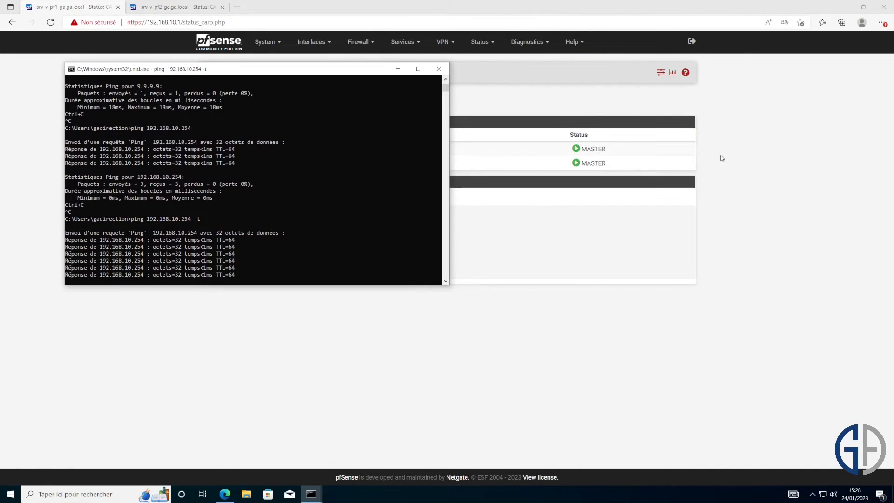
pyautogui.press('super+r')
pyautogui.press('Return')
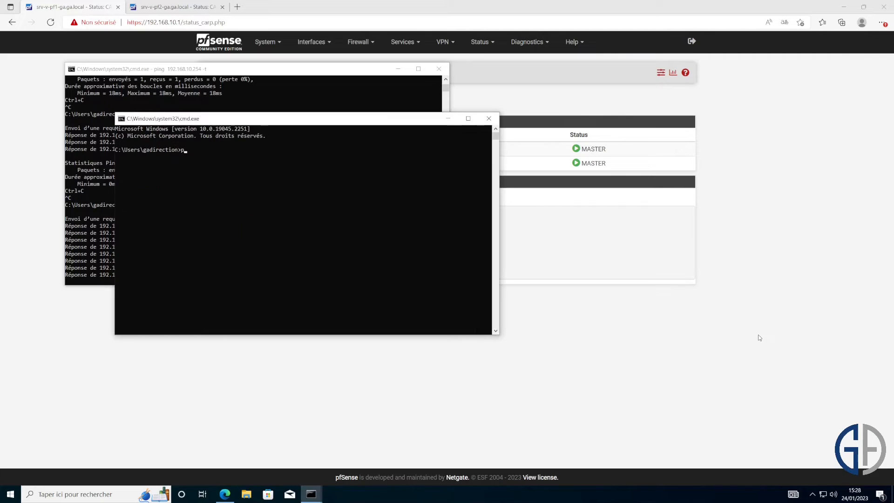
pyautogui.write('ping 192.168.1')
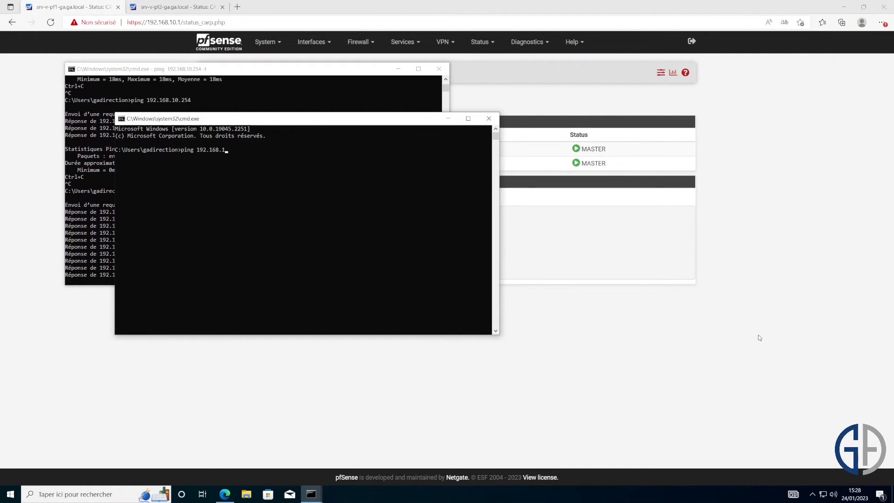
pyautogui.write('0.1 -t')
pyautogui.press('Return')
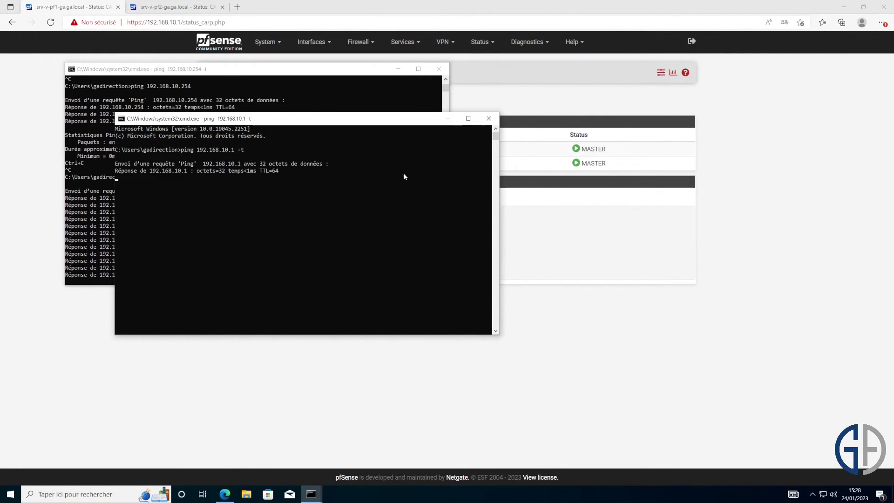
pyautogui.moveTo(398, 120); pyautogui.dragTo(740, 70)
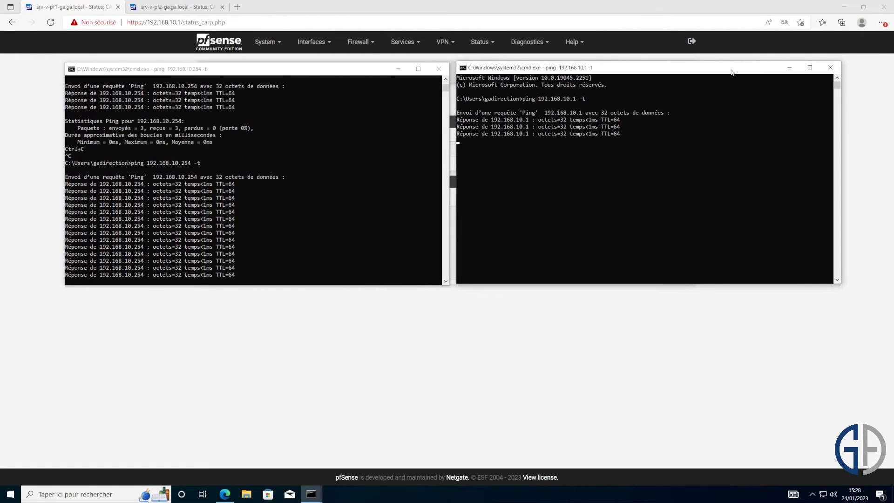
# - Open a third console running a continuous ping to 192.168.10.2
pyautogui.press('super+r')
pyautogui.press('Return')
pyautogui.write('ping 192.168')
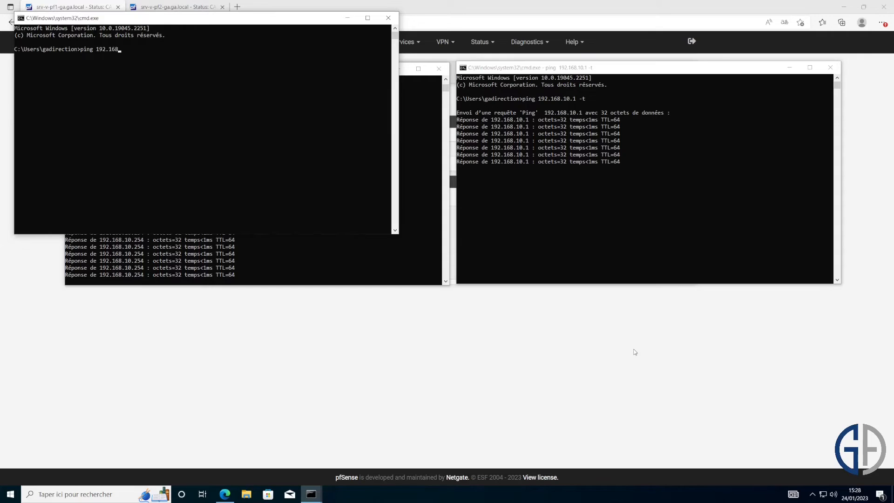
pyautogui.write('.10.')
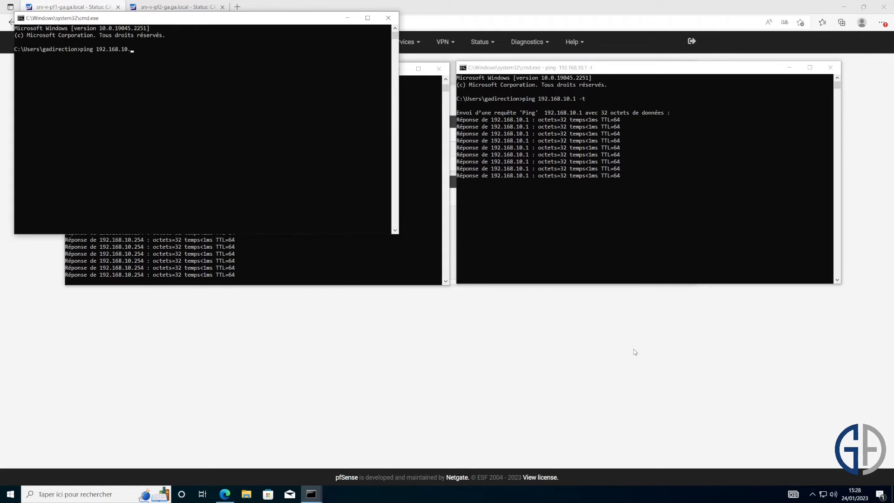
pyautogui.write('2 -t')
pyautogui.press('Return')
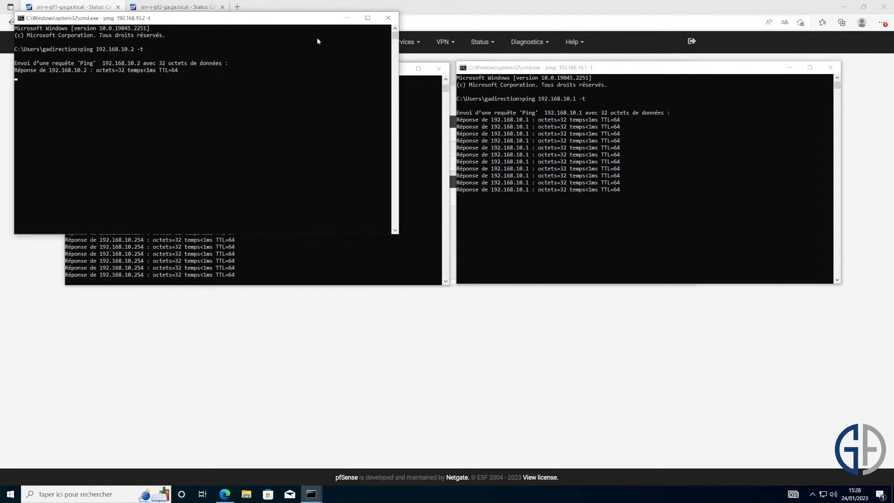
pyautogui.moveTo(306, 17); pyautogui.dragTo(538, 293)
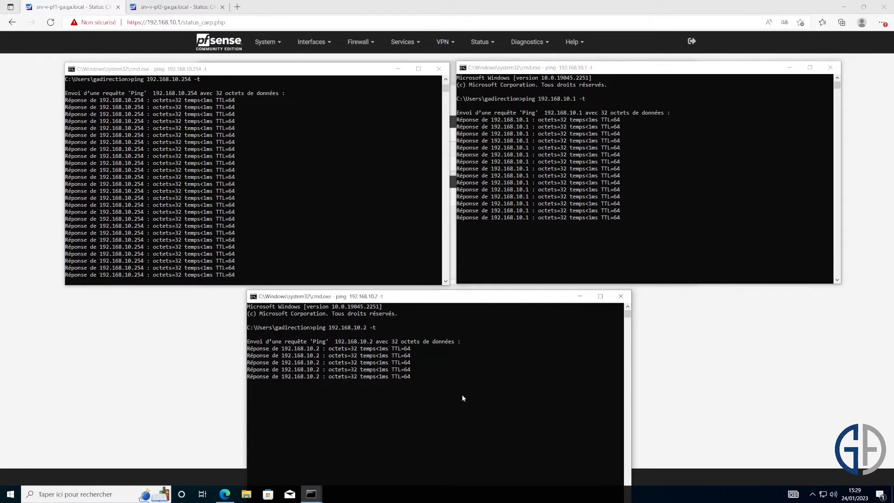
# - Mark the timeout line in the VIP ping output and run ping 9.9.9.9
pyautogui.click(329, 198)
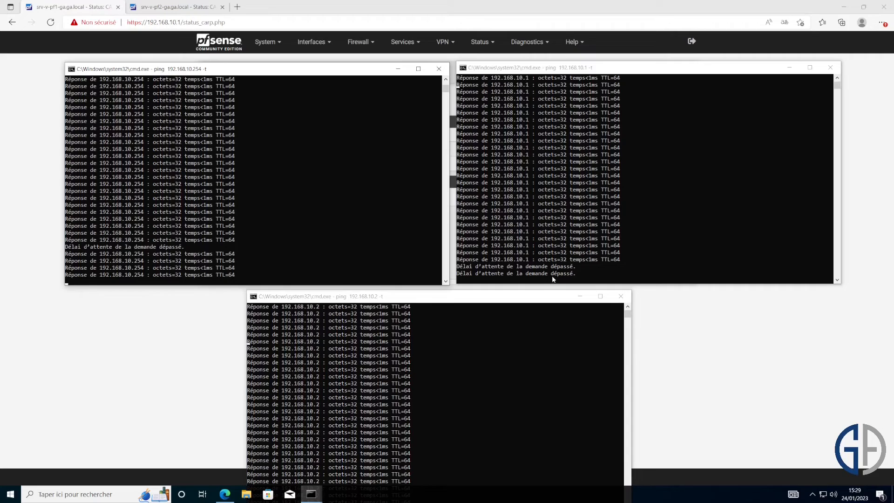
pyautogui.moveTo(188, 232); pyautogui.dragTo(52, 233)
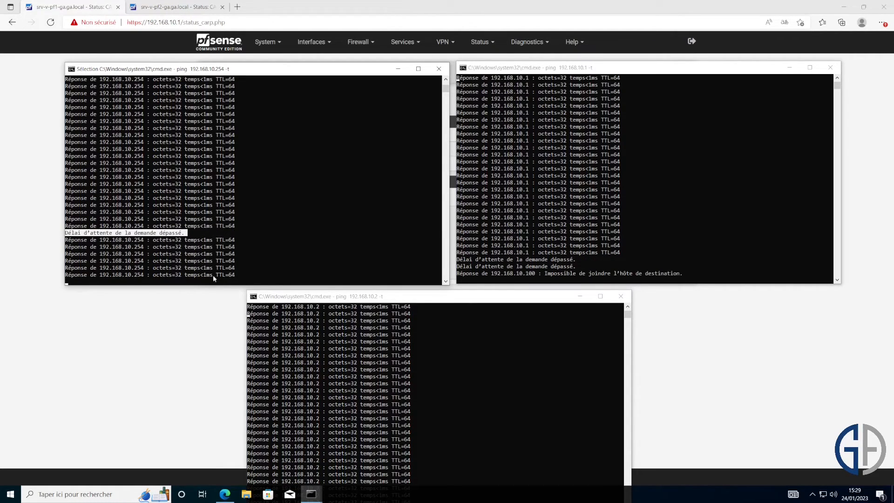
pyautogui.moveTo(364, 298); pyautogui.dragTo(366, 286)
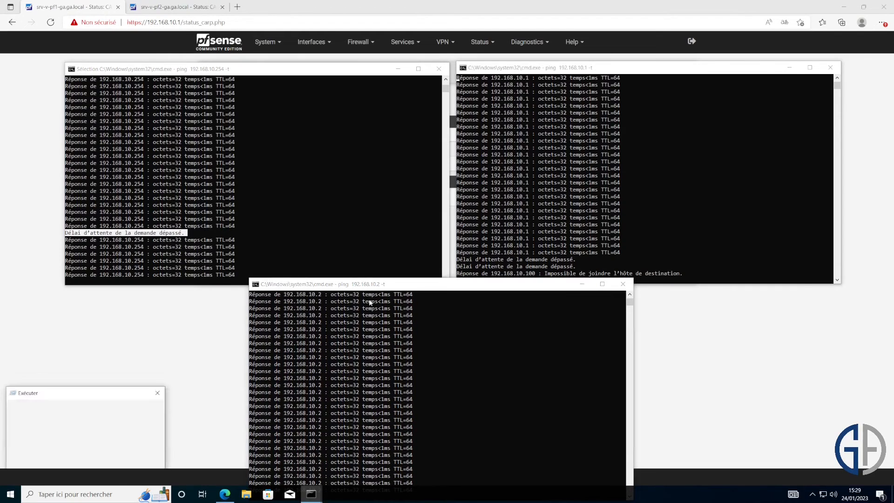
pyautogui.write('ping ')
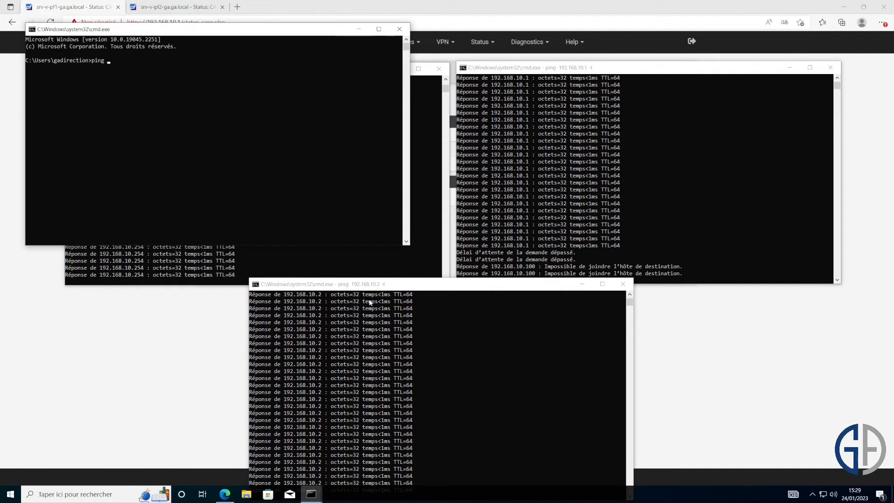
pyautogui.write('9.9.9.9')
pyautogui.press('Return')
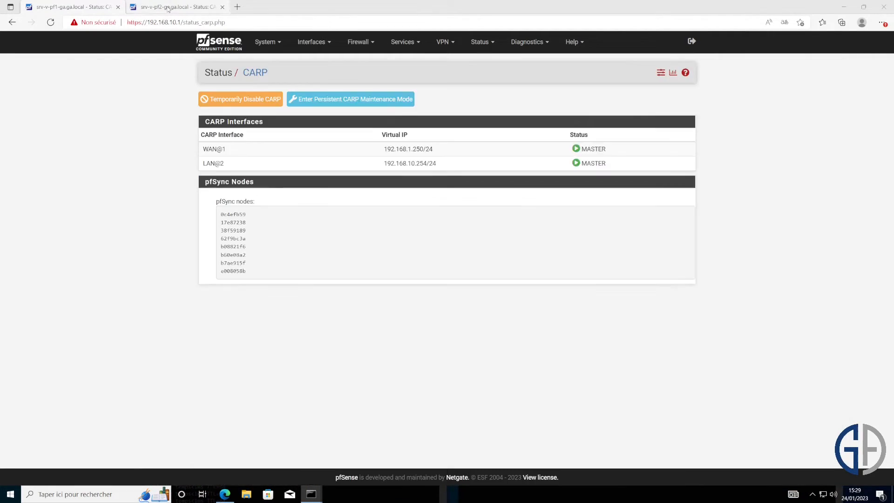
pyautogui.click(172, 7)
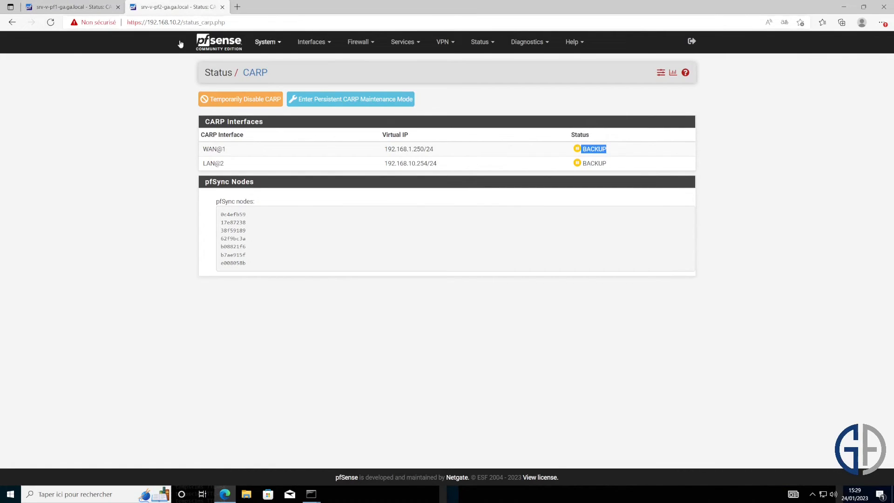
# - Reload CARP status on both firewalls, confirming 192.168.10.1 is MASTER and 192.168.10.2 is BACKUP
pyautogui.click(50, 22)
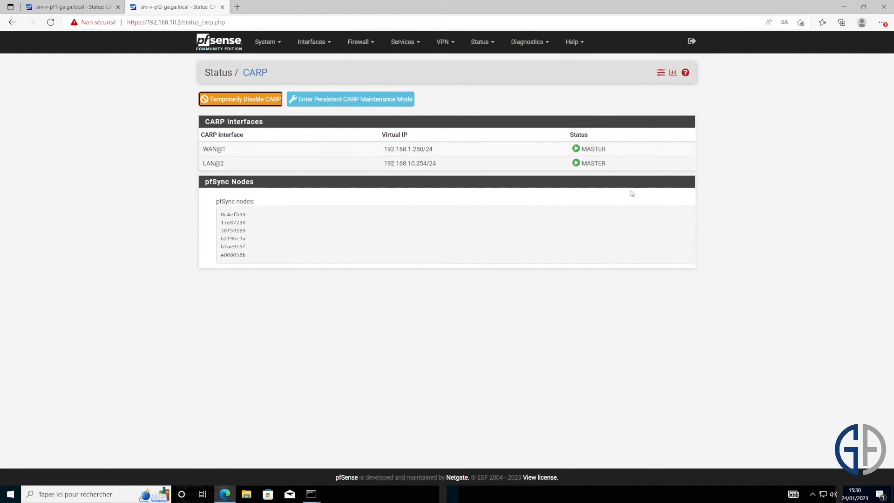
pyautogui.moveTo(311, 494)
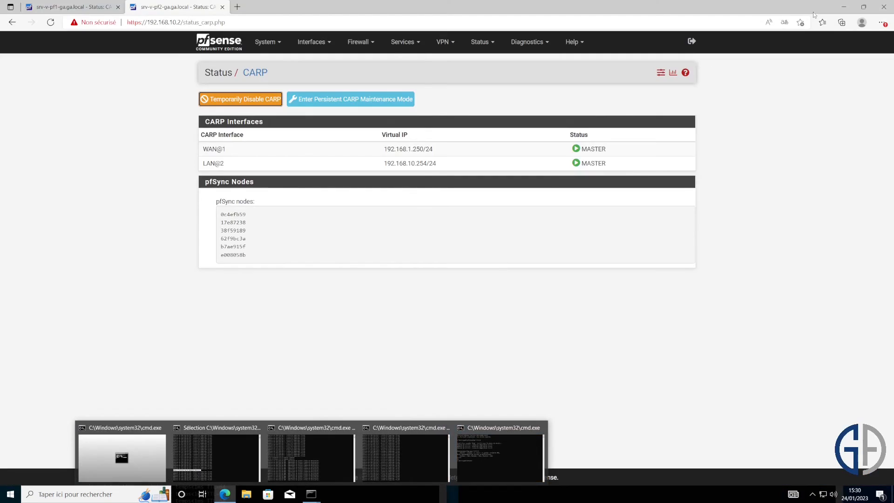
pyautogui.click(396, 468)
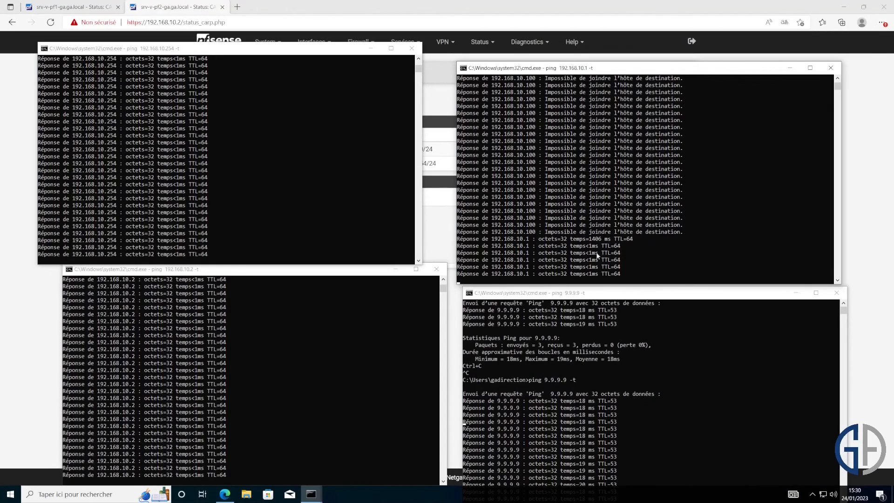
pyautogui.click(864, 208)
pyautogui.press('F5')
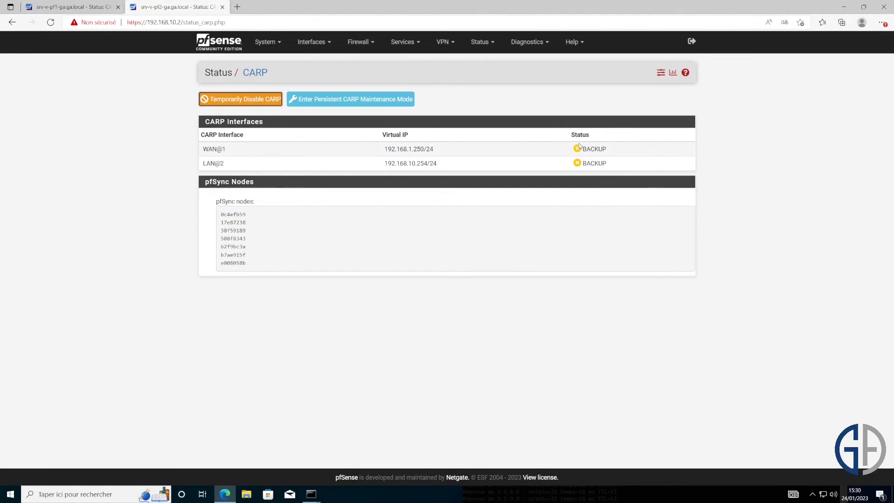
pyautogui.click(85, 4)
pyautogui.press('F5')
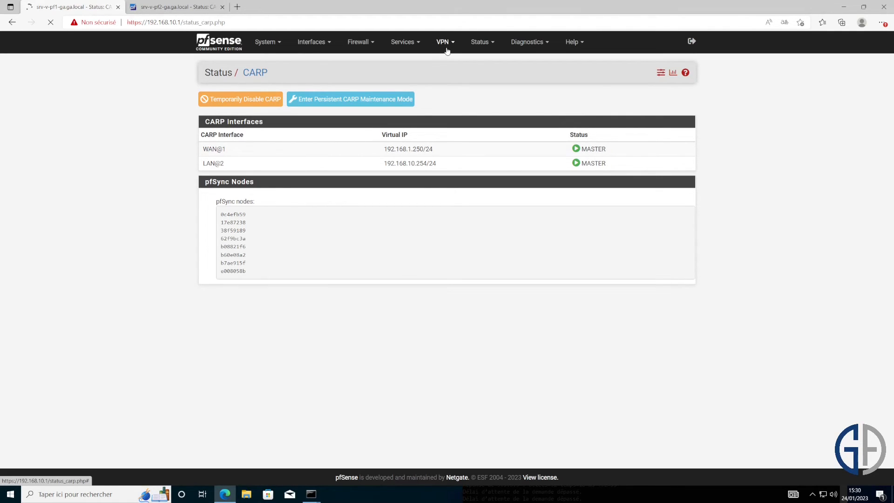
# - Bring the four ping windows forward and select the two timeout lines in the 9.9.9.9 ping
pyautogui.moveTo(310, 493)
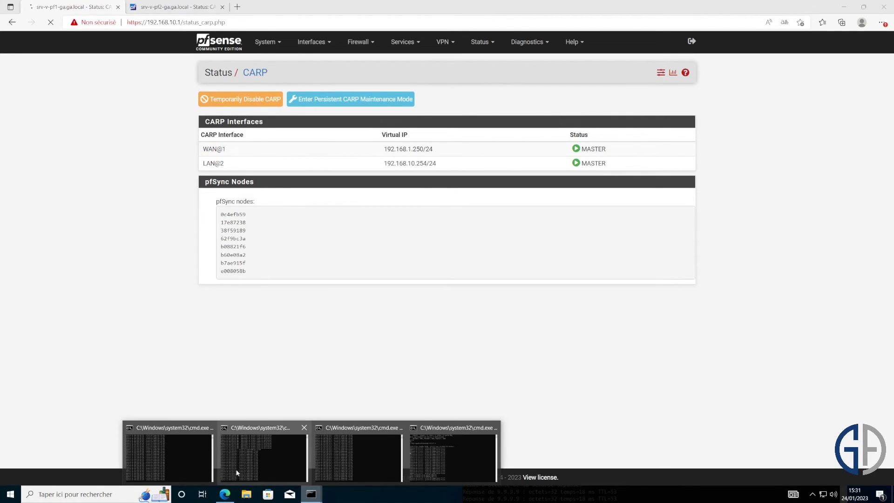
pyautogui.click(176, 454)
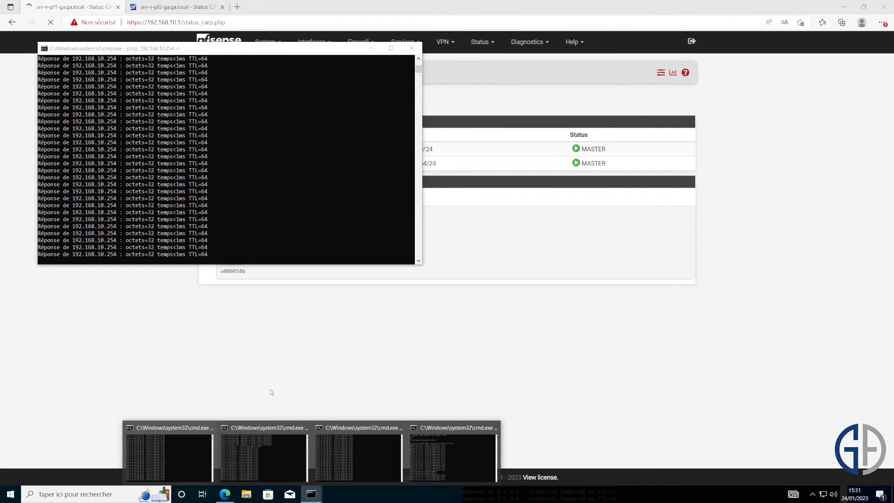
pyautogui.click(241, 463)
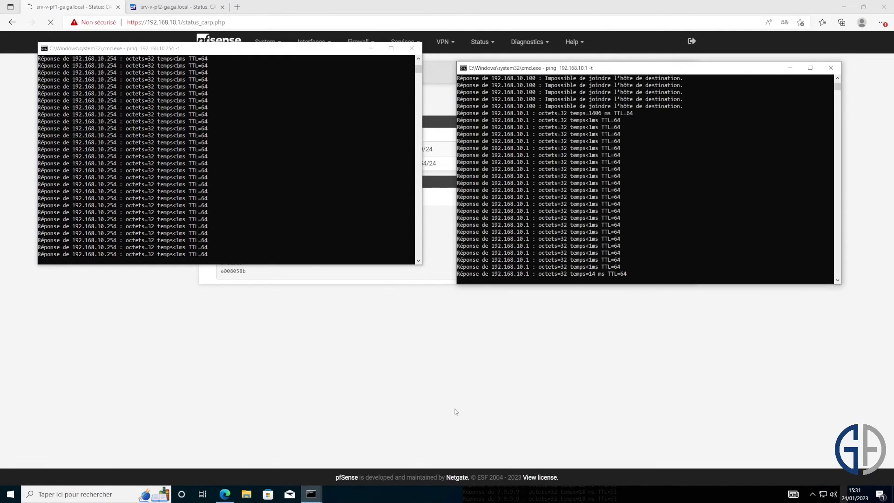
pyautogui.moveTo(311, 493)
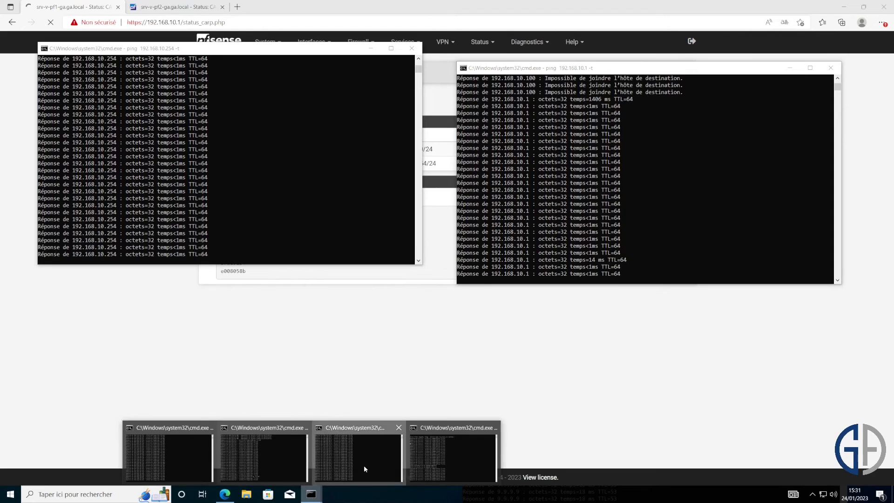
pyautogui.click(364, 465)
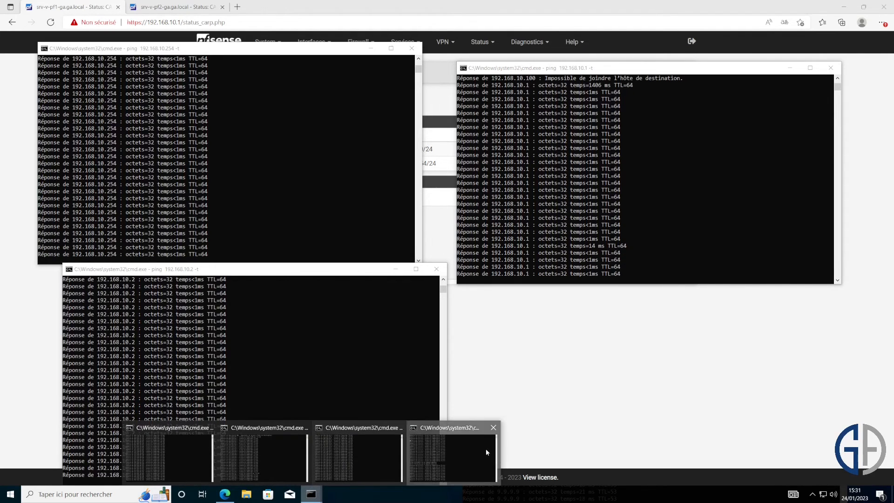
pyautogui.click(484, 448)
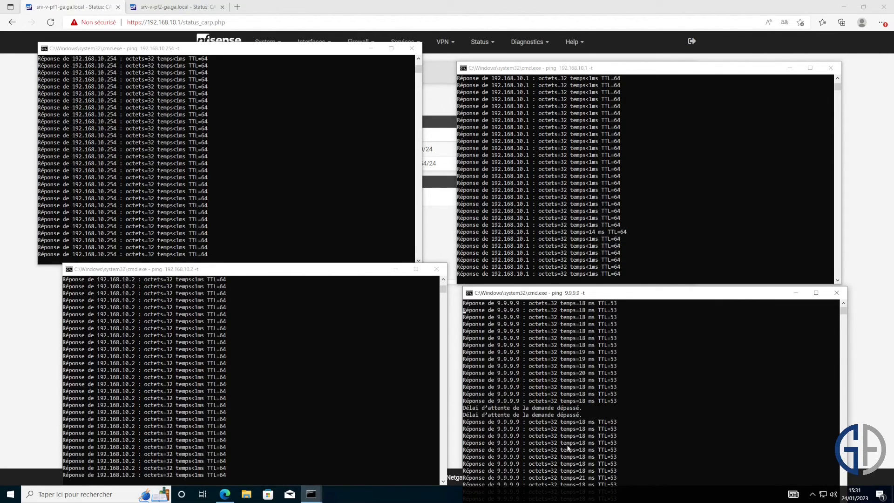
pyautogui.moveTo(576, 400); pyautogui.dragTo(598, 408)
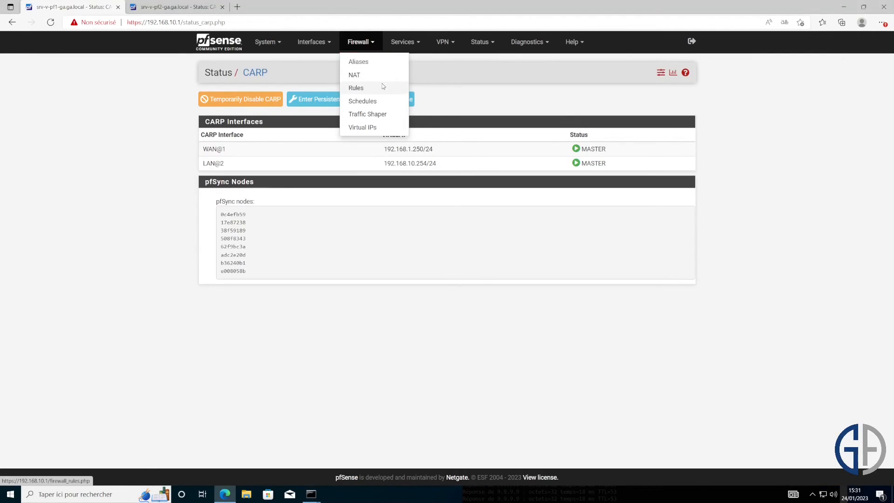
# - Show the first firewall's LAN rules, then bring the 192.168.10.254 and 9.9.9.9 pings forward
pyautogui.click(382, 87)
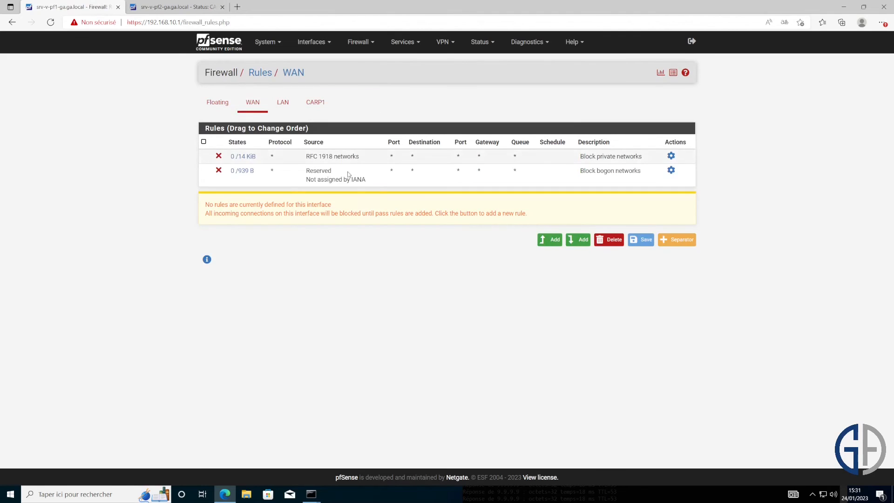
pyautogui.click(282, 102)
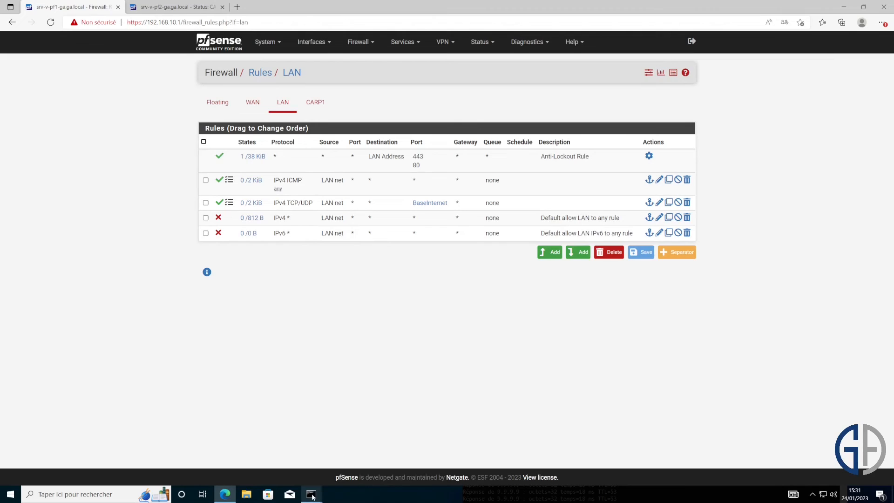
pyautogui.moveTo(312, 496)
pyautogui.click(448, 460)
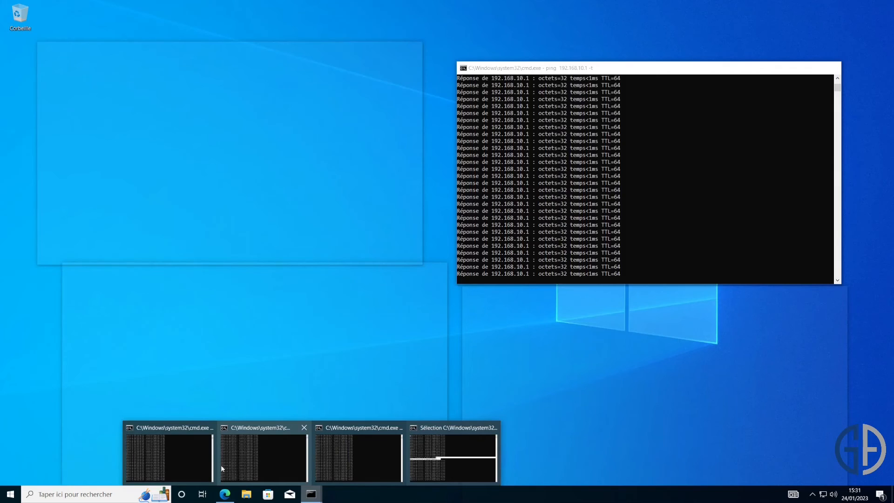
pyautogui.click(168, 458)
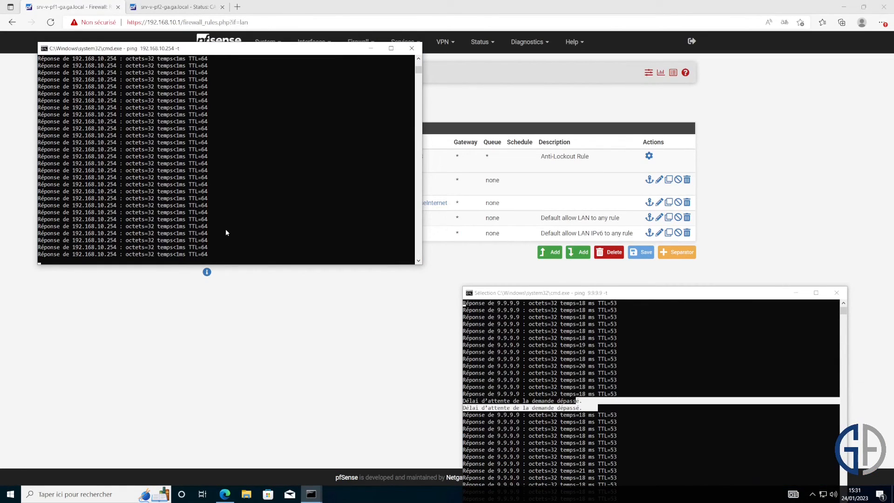
pyautogui.click(607, 392)
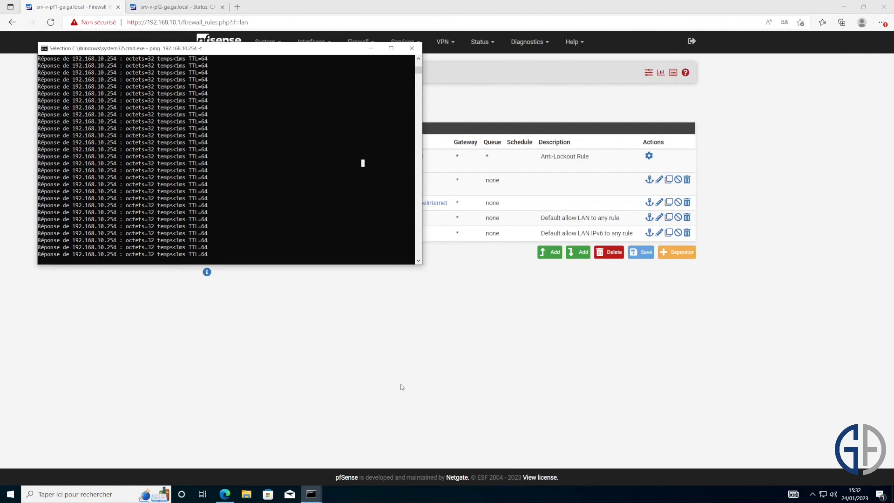